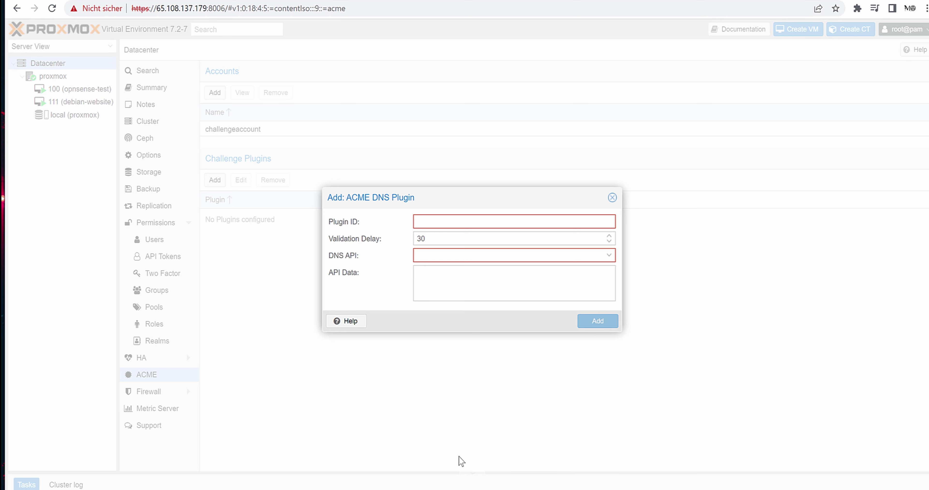
Step: Enter acmeid as the plugin ID of the new ACME DNS plugin
{"action": "type", "text": "ch"}
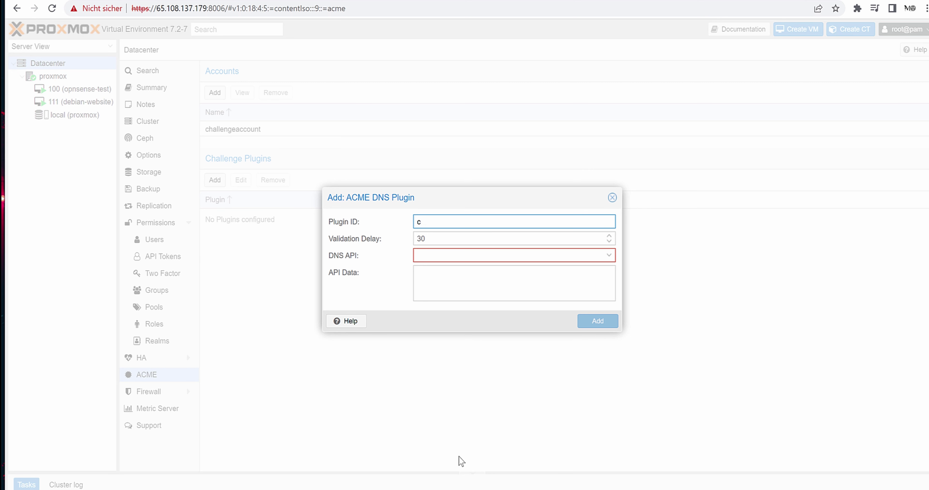
{"action": "key", "text": "BackSpace"}
{"action": "type", "text": "ac"}
{"action": "key", "text": "Tab"}
{"action": "key", "text": "Tab"}
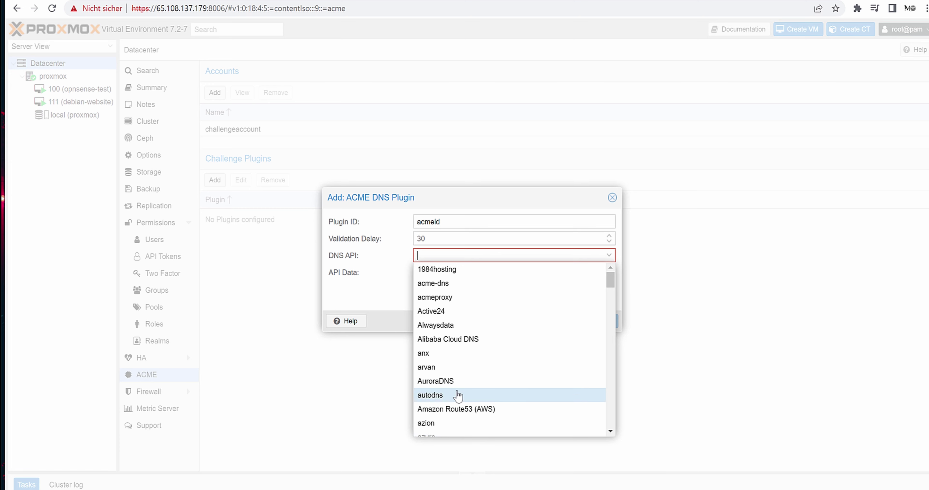
Step: Look through the available DNS providers and choose hetzner as the plugin's DNS API
{"action": "scroll", "coordinate": [534, 323], "scroll_direction": "down", "scroll_amount": 3}
{"action": "scroll", "coordinate": [533, 323], "scroll_direction": "down", "scroll_amount": 18}
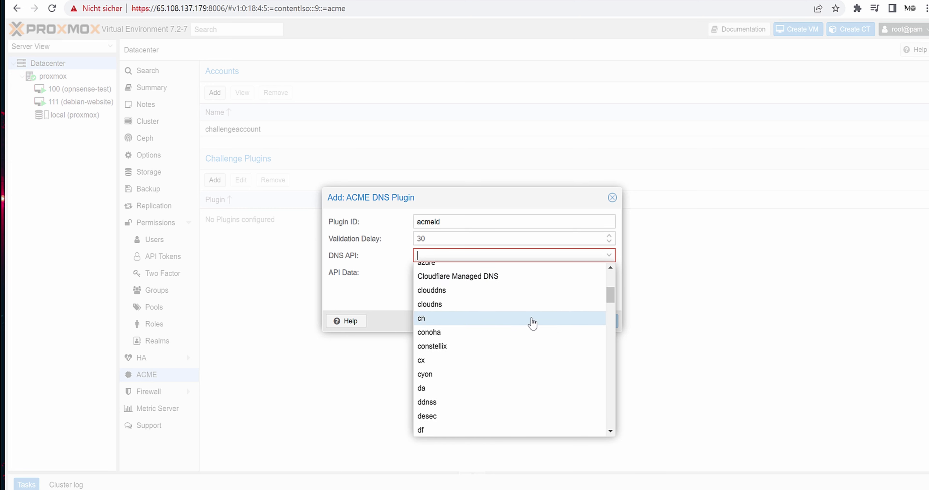
{"action": "scroll", "coordinate": [531, 333], "scroll_direction": "down", "scroll_amount": 3}
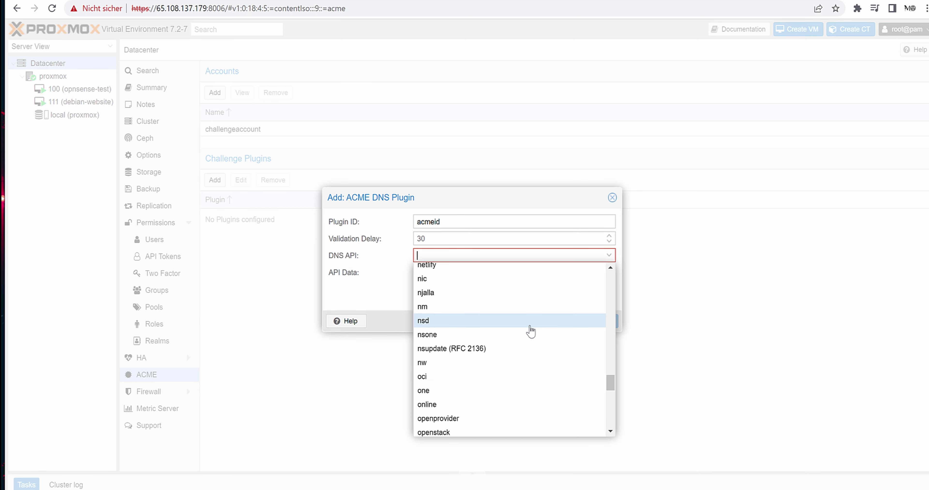
{"action": "scroll", "coordinate": [528, 327], "scroll_direction": "up", "scroll_amount": 7}
{"action": "scroll", "coordinate": [512, 375], "scroll_direction": "down", "scroll_amount": 13}
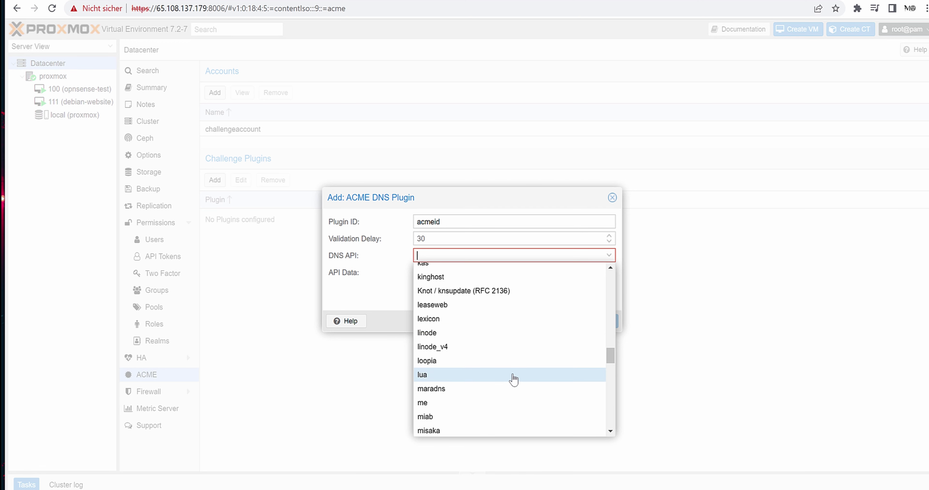
{"action": "scroll", "coordinate": [500, 362], "scroll_direction": "up", "scroll_amount": 3}
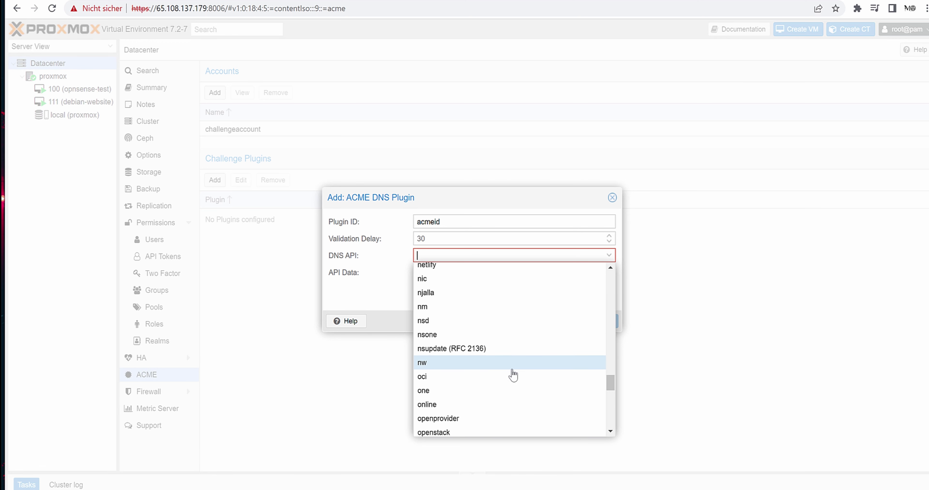
{"action": "scroll", "coordinate": [512, 375], "scroll_direction": "up", "scroll_amount": 3}
{"action": "type", "text": "hetz"}
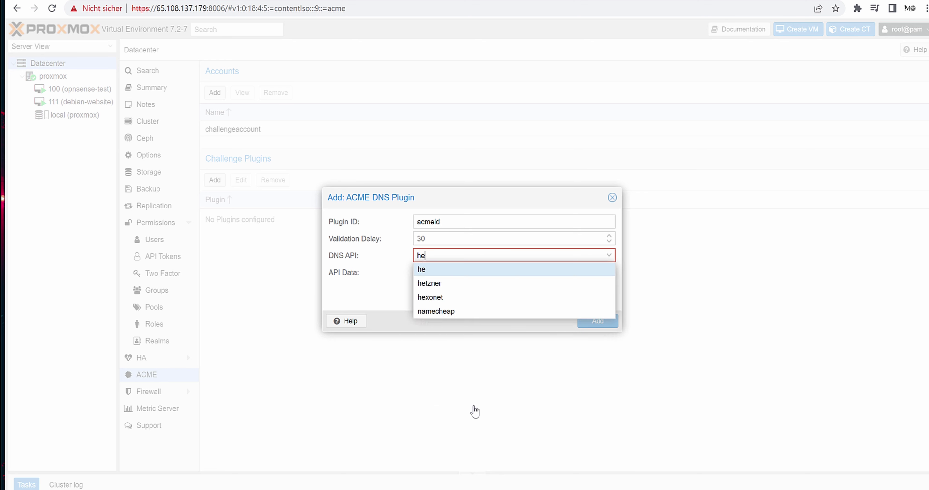
{"action": "left_click", "coordinate": [422, 268]}
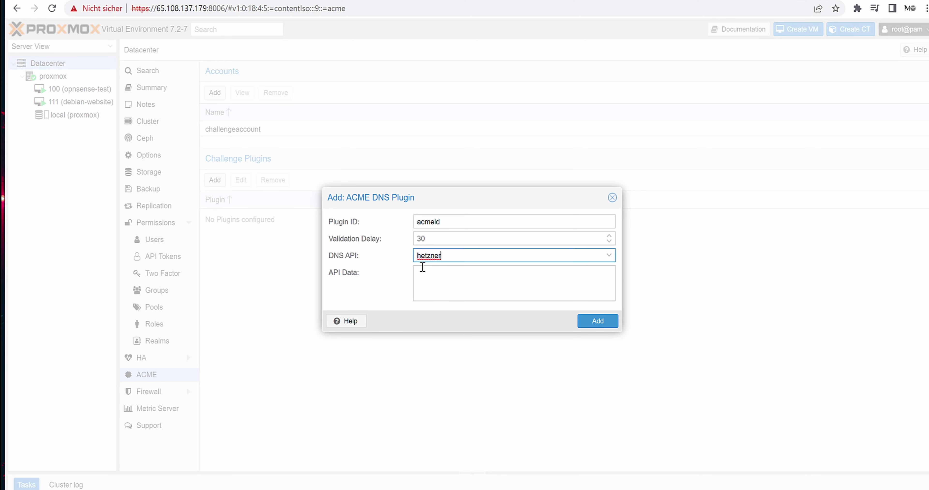
Step: Change the DNS API to Cloudflare Managed DNS and inspect its account ID and email fields
{"action": "key", "text": "ctrl+a"}
{"action": "type", "text": "clou"}
{"action": "left_click", "coordinate": [512, 284]}
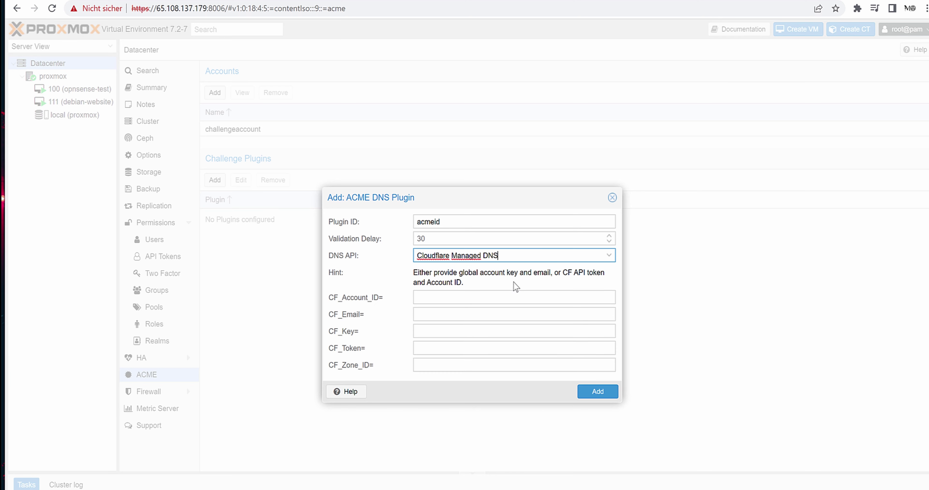
{"action": "left_click", "coordinate": [426, 301]}
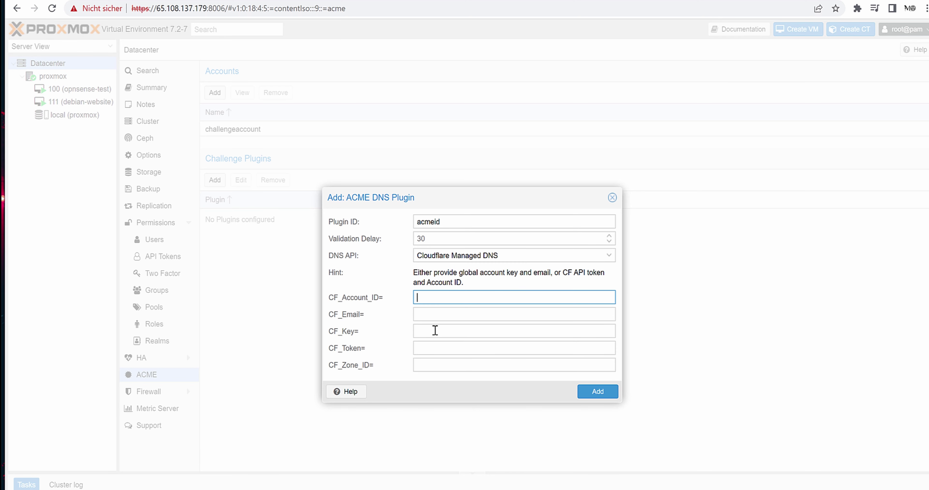
{"action": "left_click", "coordinate": [429, 314]}
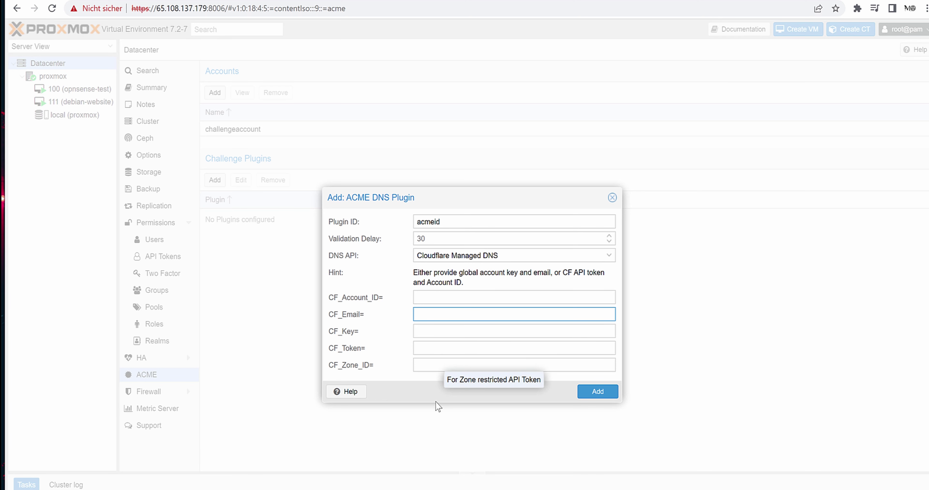
Step: Set the plugin's DNS API back to hetzner and get its API data ready for entry
{"action": "left_click", "coordinate": [510, 257]}
{"action": "type", "text": "h"}
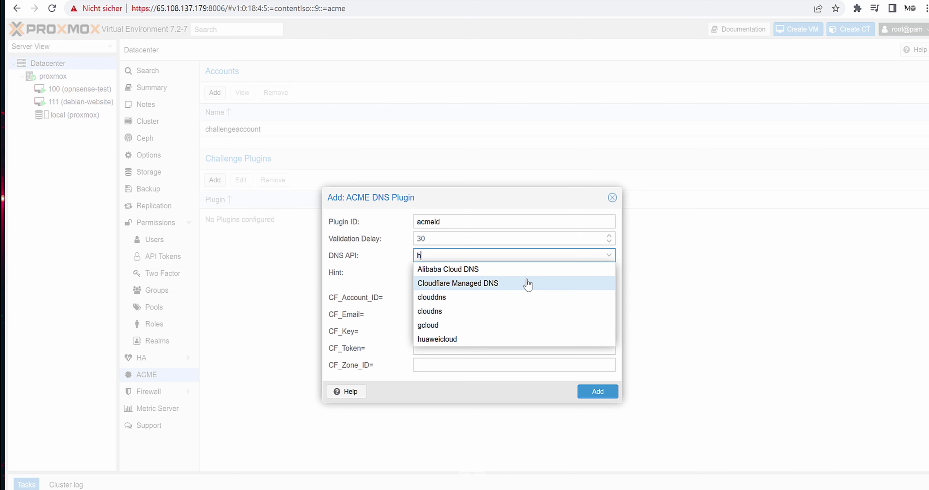
{"action": "type", "text": "etz"}
{"action": "left_click", "coordinate": [545, 271]}
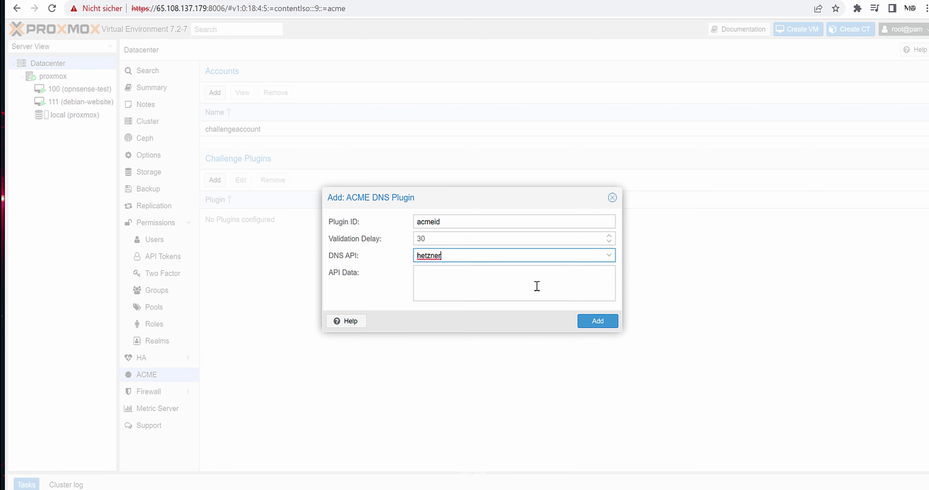
{"action": "left_click", "coordinate": [533, 288]}
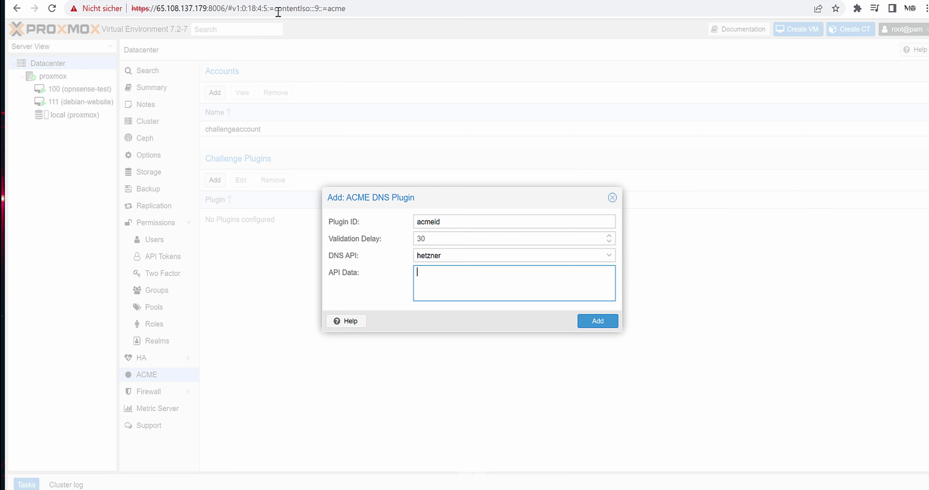
Step: Switch to the Hetzner konsoleH DNS page and view the list of other Hetzner services
{"action": "left_click", "coordinate": [290, 1]}
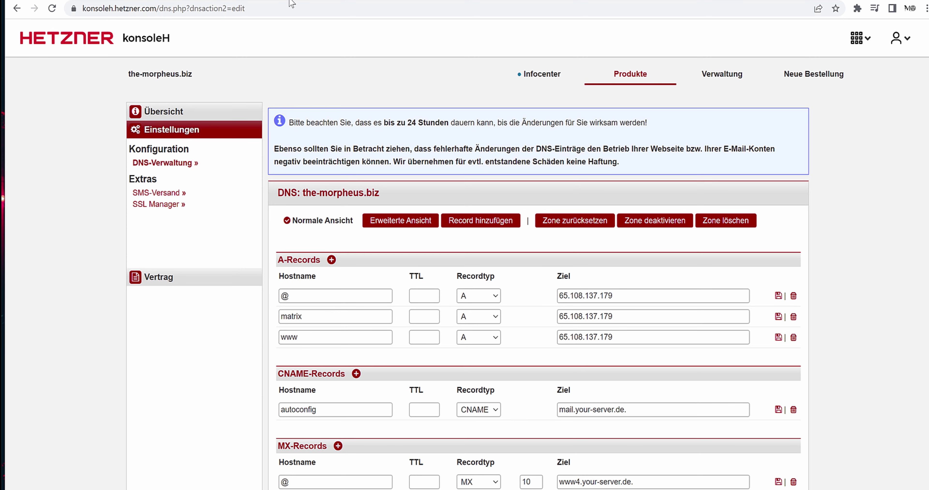
{"action": "left_click", "coordinate": [861, 40]}
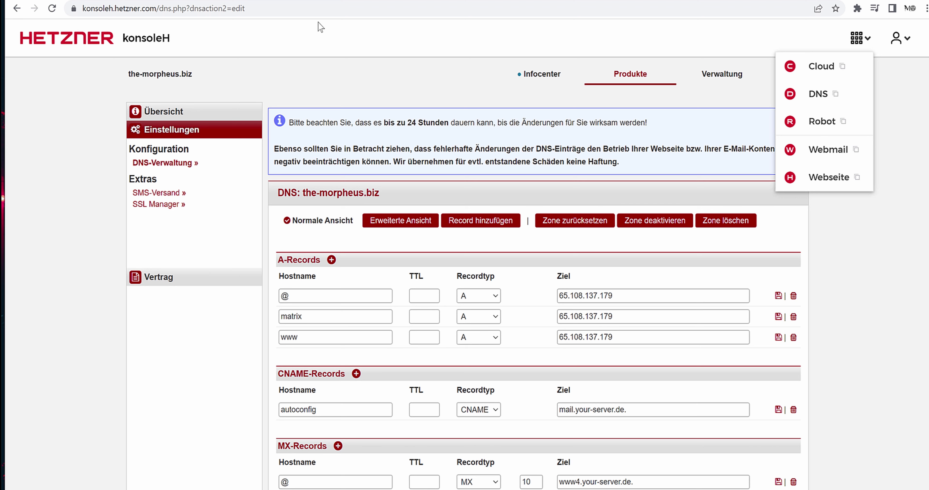
{"action": "left_click", "coordinate": [497, 92]}
{"action": "left_click", "coordinate": [867, 40]}
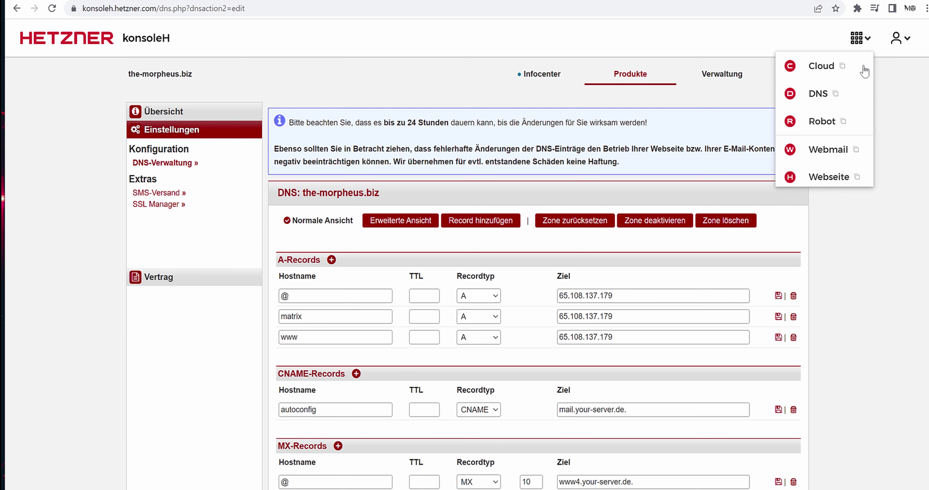
{"action": "left_click", "coordinate": [890, 68]}
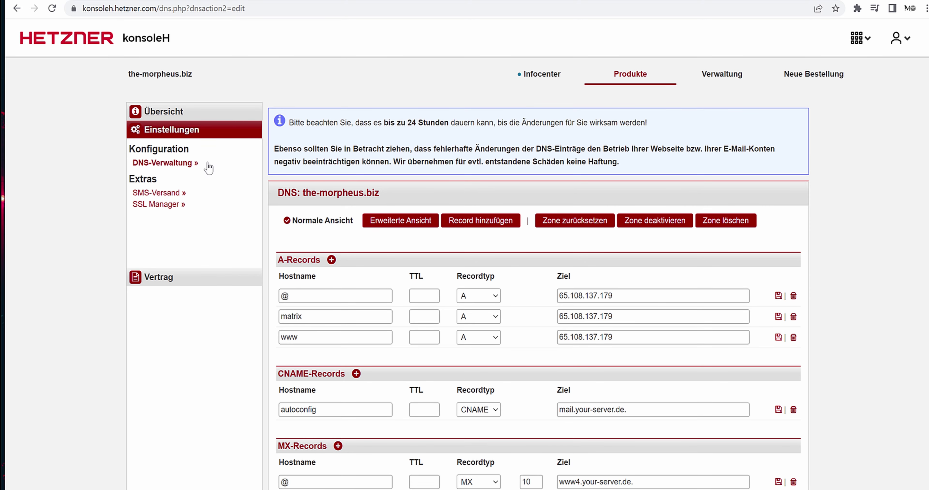
Step: Examine the DNS records, name servers and zone options of the-morpheus.biz
{"action": "scroll", "coordinate": [207, 166], "scroll_direction": "down", "scroll_amount": 10}
{"action": "scroll", "coordinate": [207, 192], "scroll_direction": "up", "scroll_amount": 6}
{"action": "scroll", "coordinate": [209, 196], "scroll_direction": "up", "scroll_amount": 5}
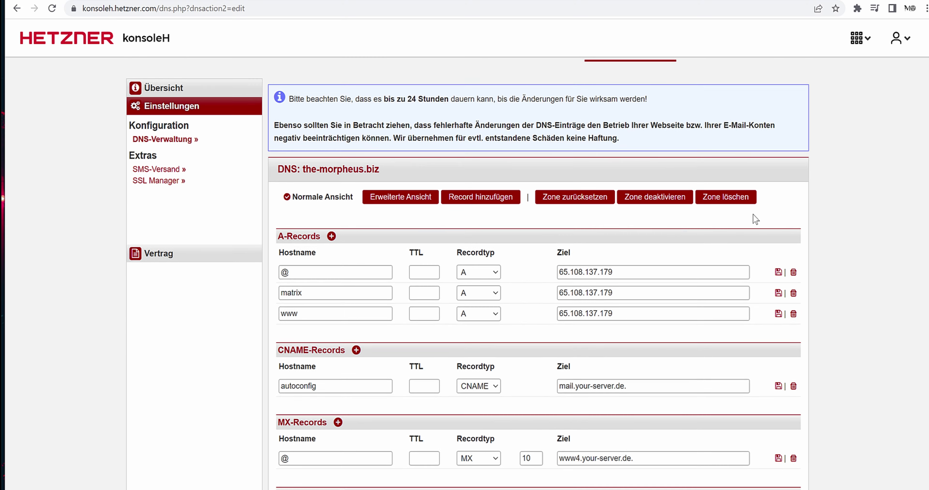
{"action": "scroll", "coordinate": [667, 162], "scroll_direction": "down", "scroll_amount": 5}
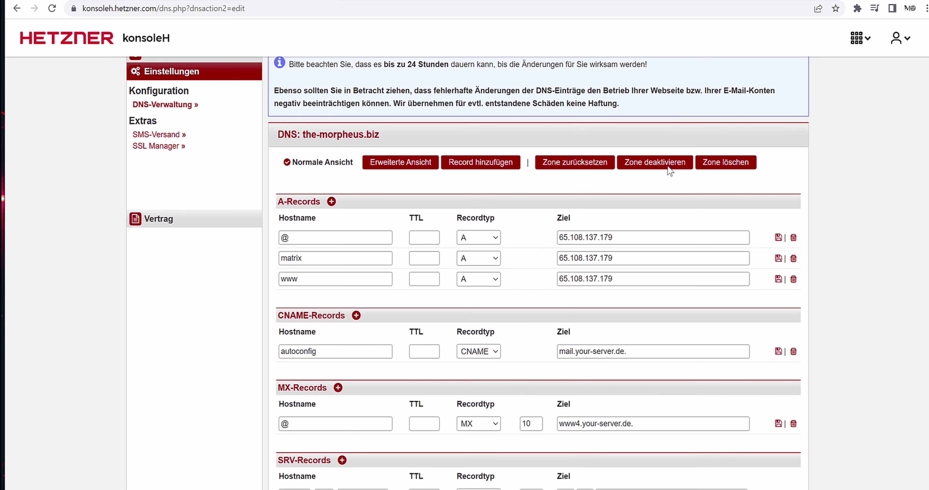
{"action": "scroll", "coordinate": [628, 142], "scroll_direction": "up", "scroll_amount": 3}
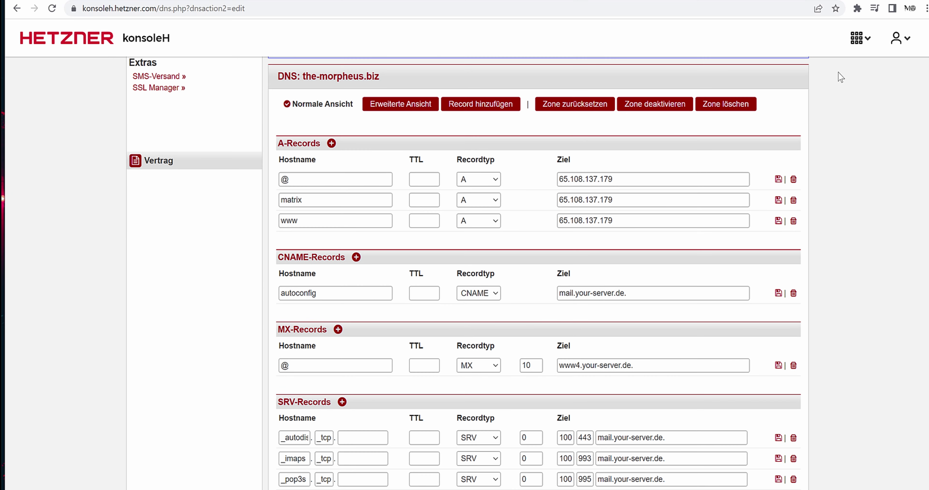
{"action": "scroll", "coordinate": [297, 248], "scroll_direction": "down", "scroll_amount": 1}
{"action": "scroll", "coordinate": [746, 388], "scroll_direction": "down", "scroll_amount": 5}
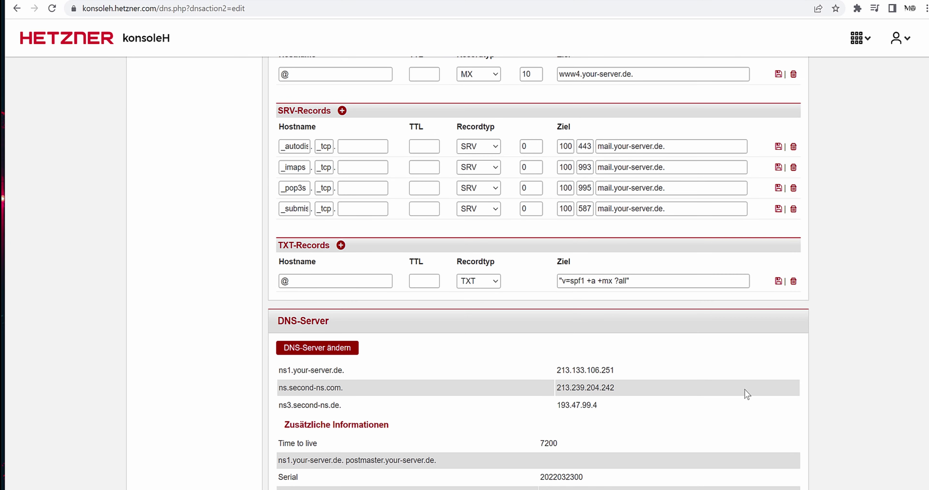
{"action": "scroll", "coordinate": [780, 432], "scroll_direction": "up", "scroll_amount": 6}
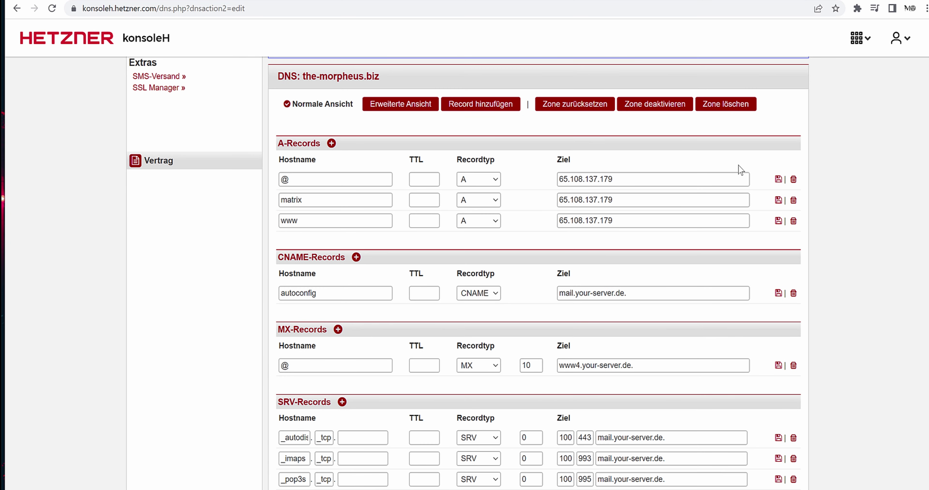
{"action": "left_click", "coordinate": [635, 108]}
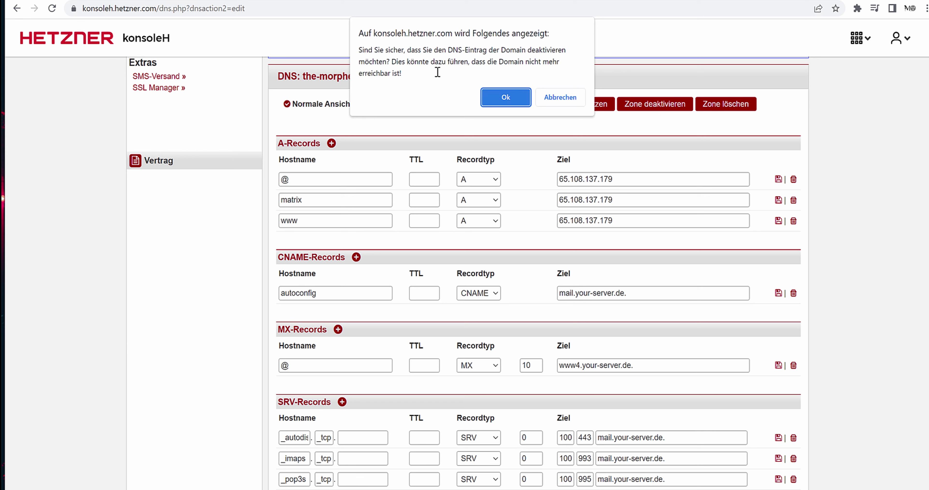
{"action": "left_click_drag", "start_coordinate": [396, 61], "coordinate": [473, 77]}
{"action": "left_click", "coordinate": [472, 77]}
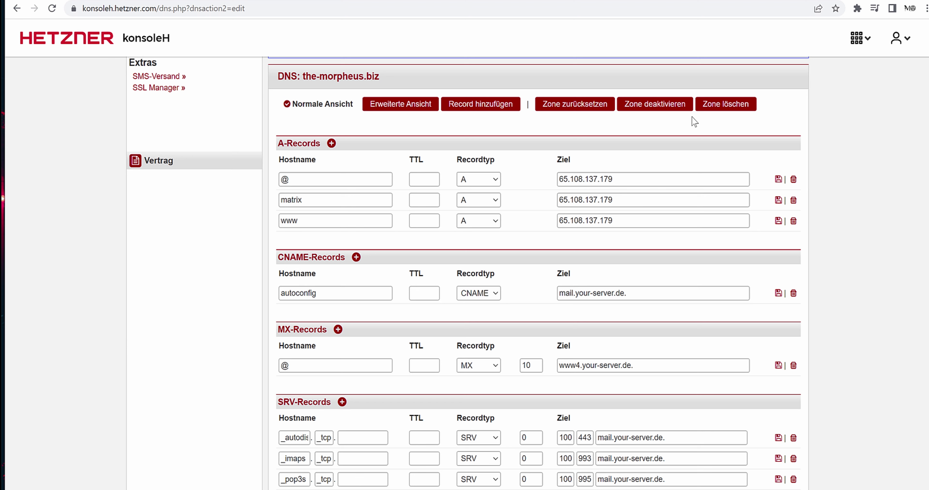
Step: Deactivate the DNS zone of the-morpheus.biz in konsoleH and check its status
{"action": "left_click", "coordinate": [670, 105]}
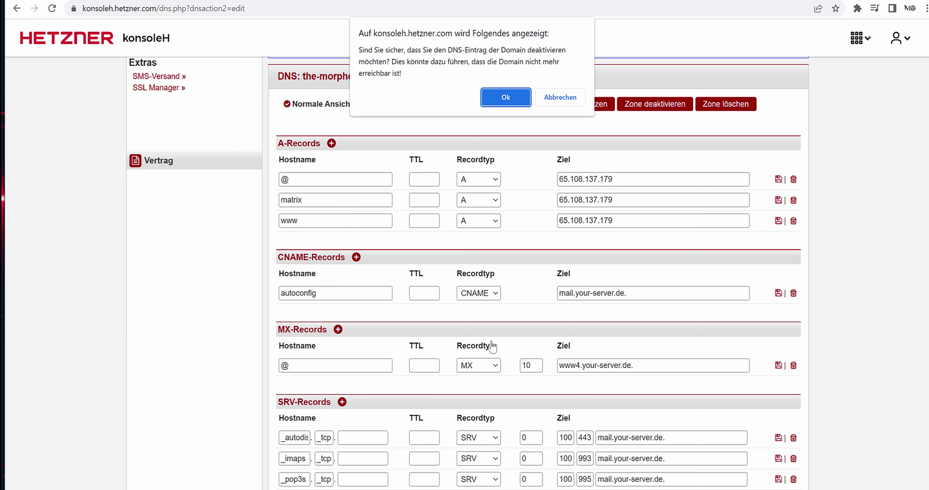
{"action": "left_click", "coordinate": [504, 101]}
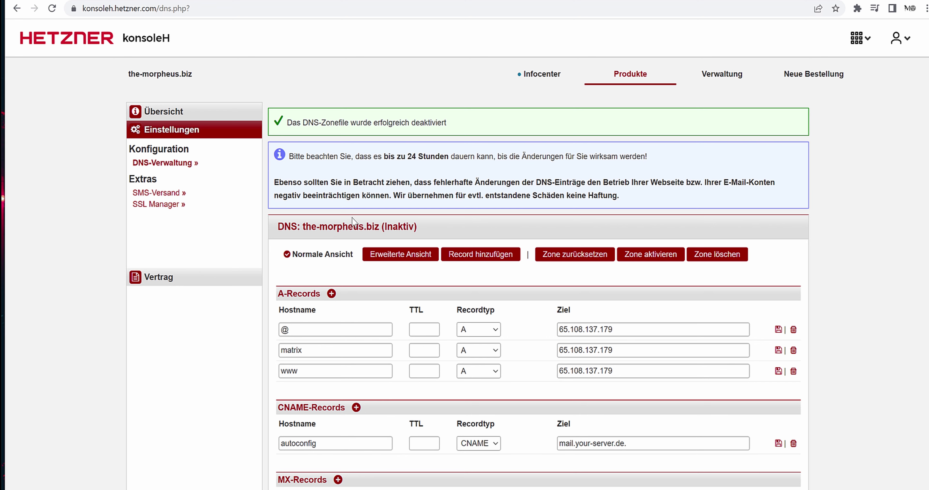
{"action": "left_click_drag", "start_coordinate": [301, 227], "coordinate": [467, 232]}
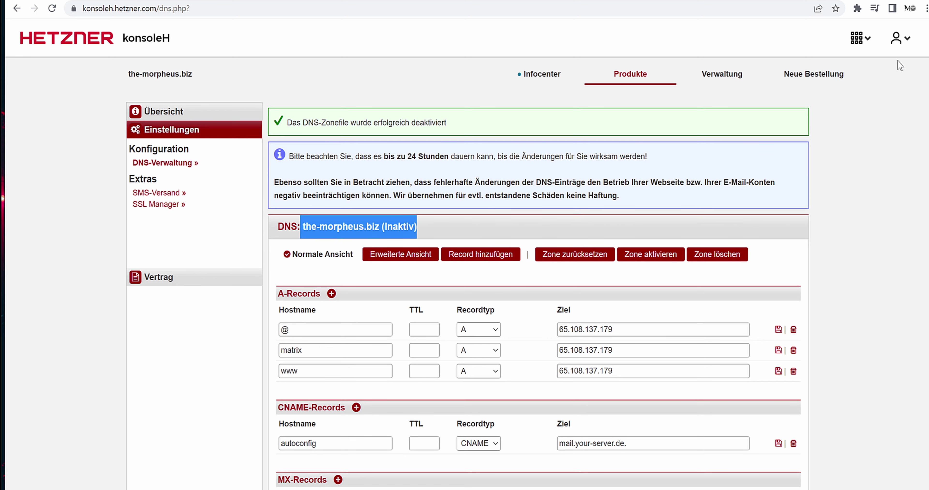
Step: Open the Hetzner DNS Console and review its API token section
{"action": "left_click", "coordinate": [860, 38]}
{"action": "left_click", "coordinate": [831, 99]}
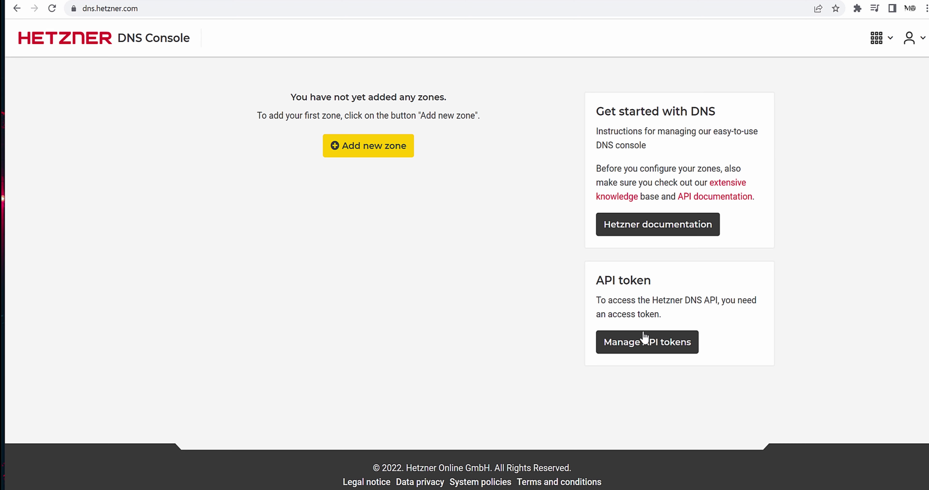
{"action": "left_click_drag", "start_coordinate": [596, 277], "coordinate": [694, 321]}
{"action": "left_click", "coordinate": [694, 322]}
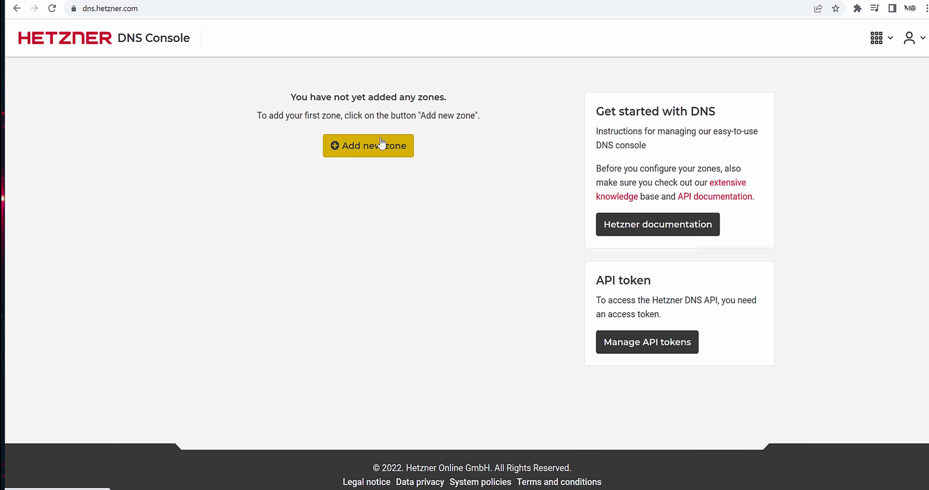
Step: Try to add a new DNS zone named the-morpheus.biz and review the zone setup options
{"action": "left_click", "coordinate": [381, 145]}
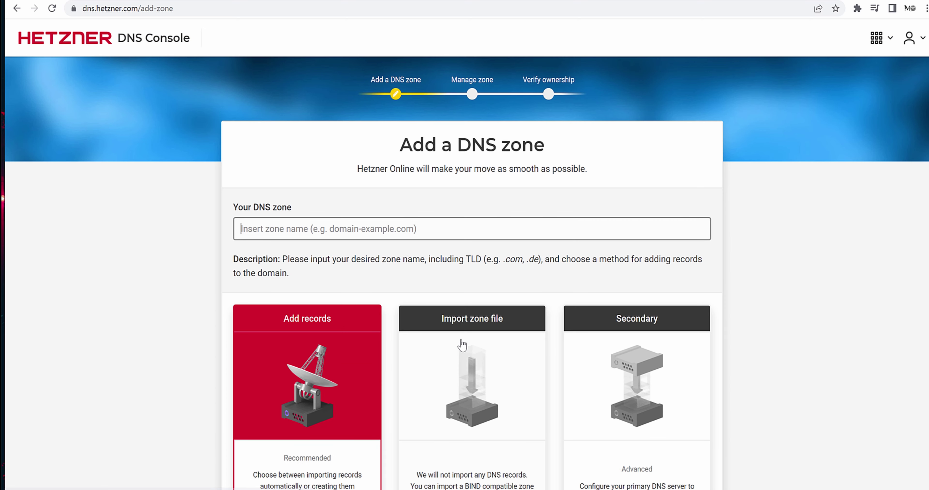
{"action": "type", "text": "the-morpheus.biz"}
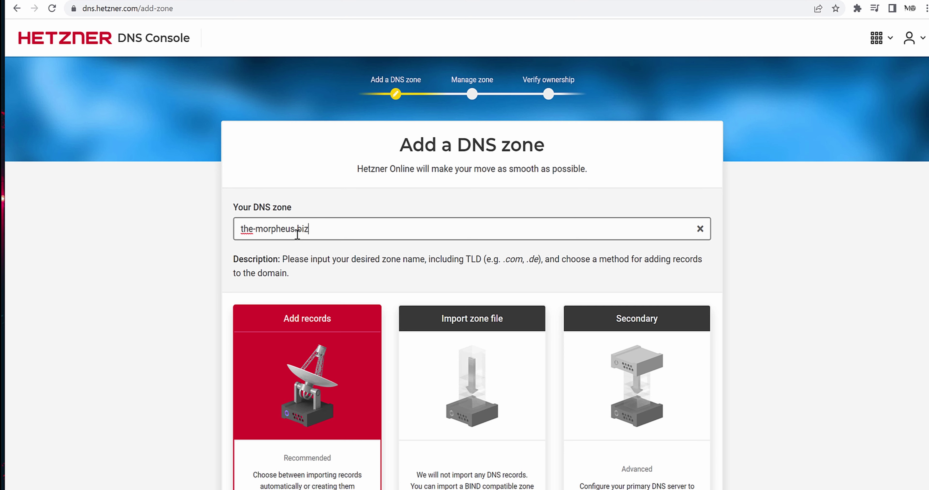
{"action": "scroll", "coordinate": [297, 234], "scroll_direction": "down", "scroll_amount": 4}
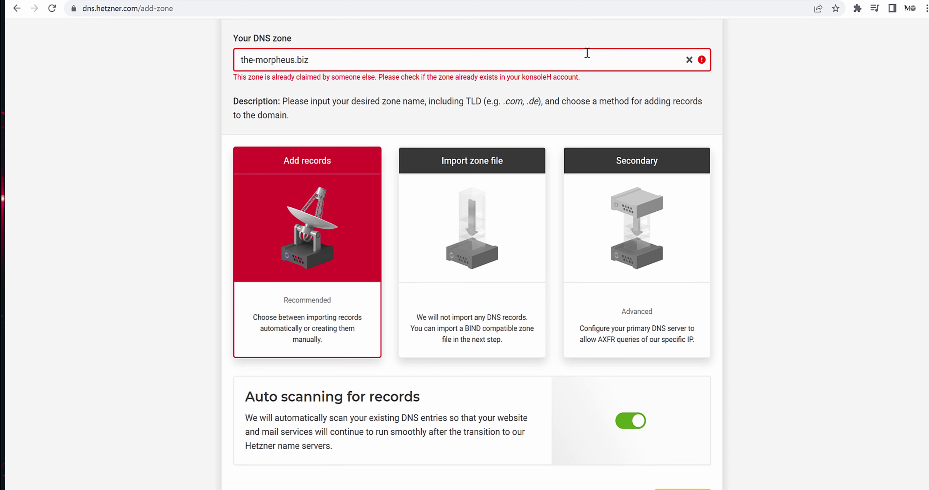
{"action": "scroll", "coordinate": [587, 54], "scroll_direction": "up", "scroll_amount": 2}
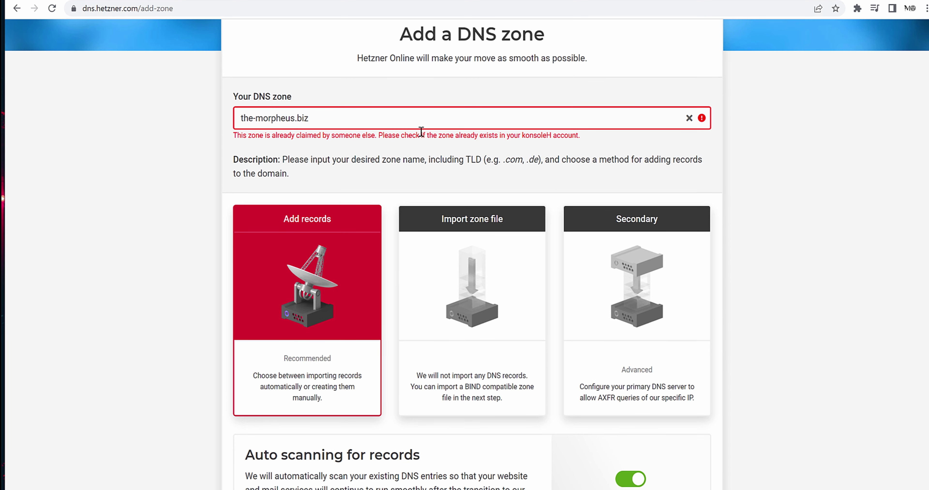
{"action": "scroll", "coordinate": [559, 310], "scroll_direction": "up", "scroll_amount": 4}
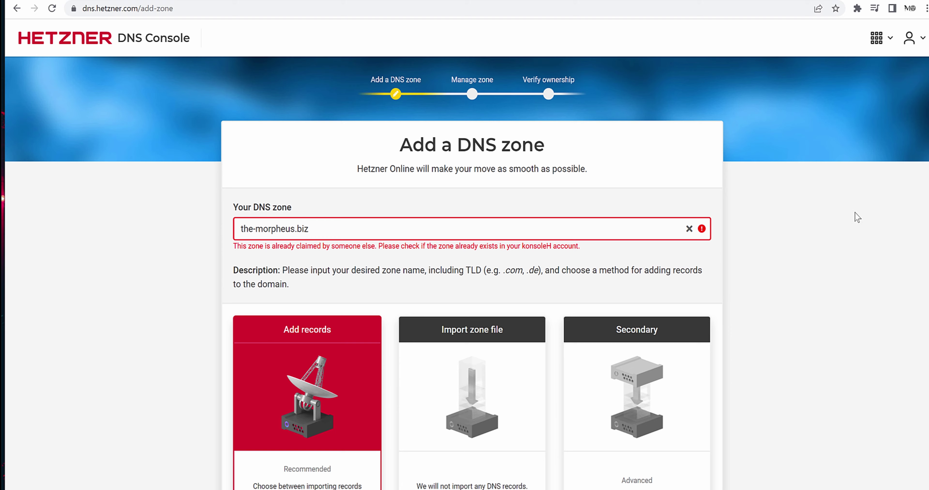
Step: Switch to konsoleH and delete the DNS zone of the-morpheus.biz, confirming the deletion
{"action": "key", "text": "ctrl+Tab"}
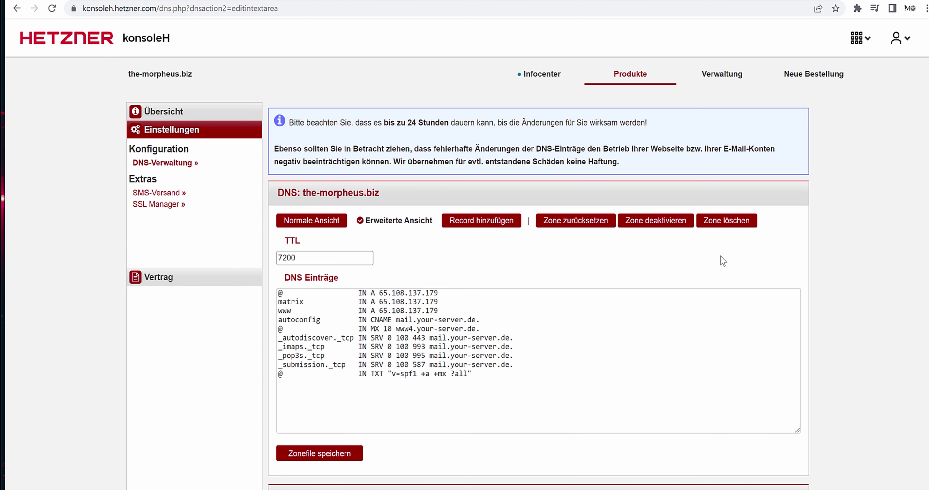
{"action": "left_click", "coordinate": [290, 221]}
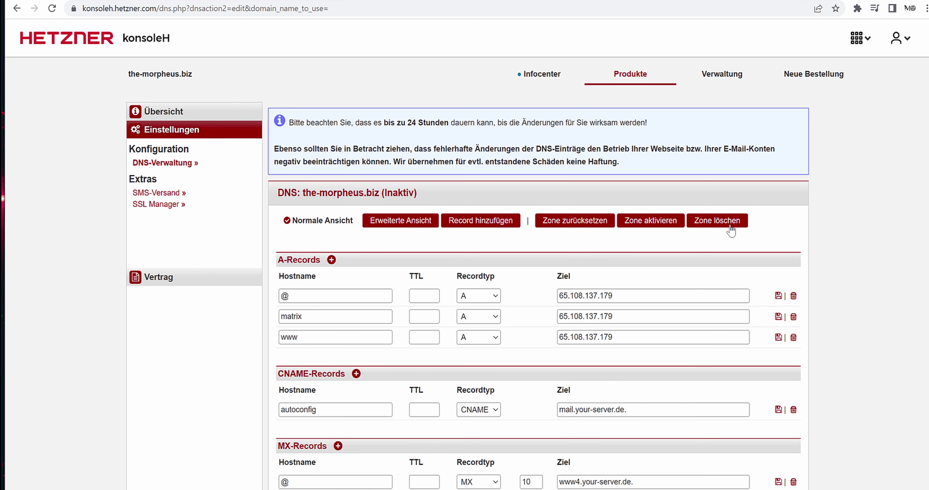
{"action": "left_click", "coordinate": [731, 231]}
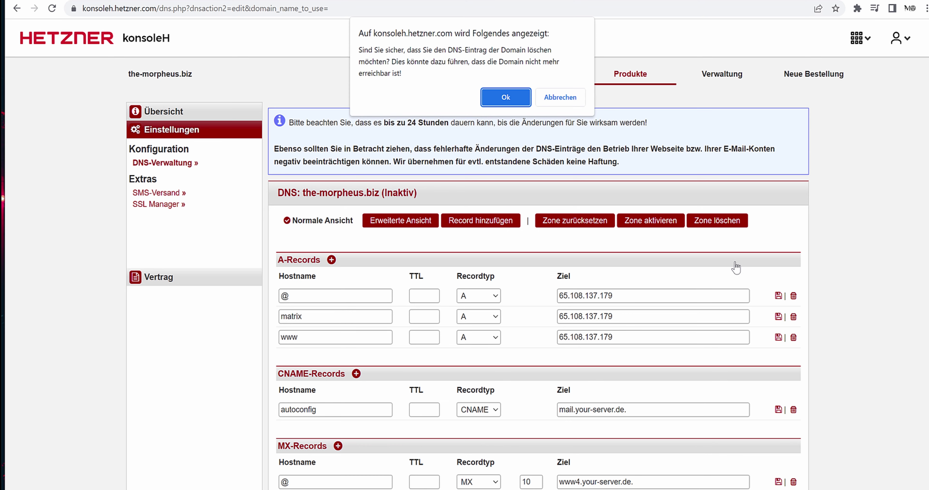
{"action": "left_click", "coordinate": [487, 98]}
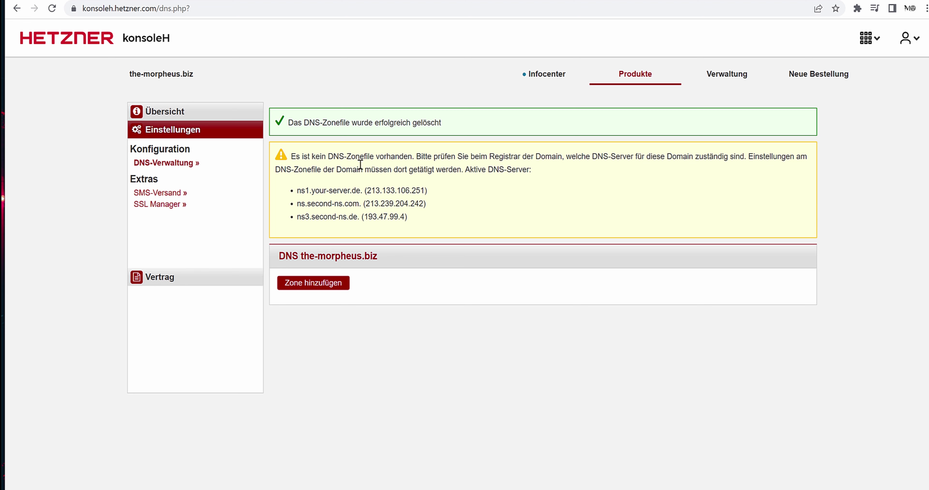
{"action": "left_click_drag", "start_coordinate": [290, 157], "coordinate": [465, 169]}
{"action": "left_click", "coordinate": [464, 211]}
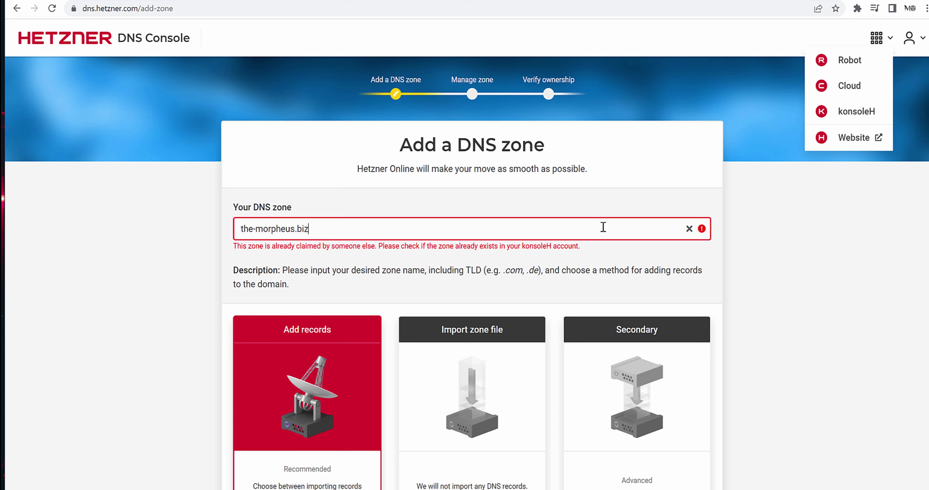
Step: Continue adding the-morpheus.biz in the Hetzner DNS Console with auto scanning enabled and review the proposed records
{"action": "scroll", "coordinate": [787, 260], "scroll_direction": "down", "scroll_amount": 8}
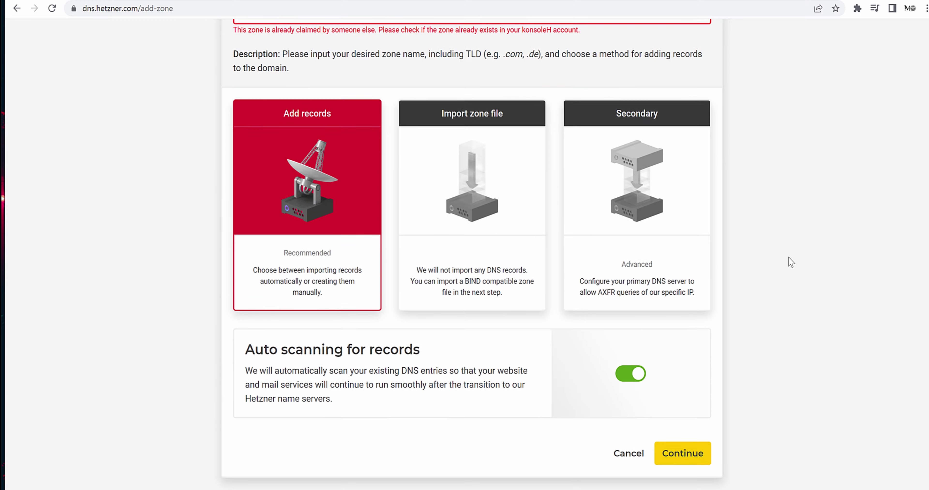
{"action": "left_click", "coordinate": [675, 365]}
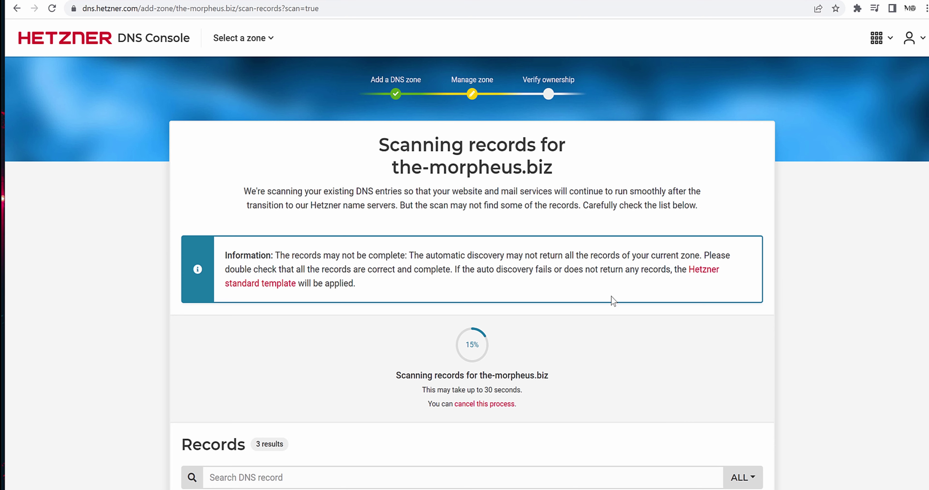
{"action": "scroll", "coordinate": [559, 374], "scroll_direction": "down", "scroll_amount": 3}
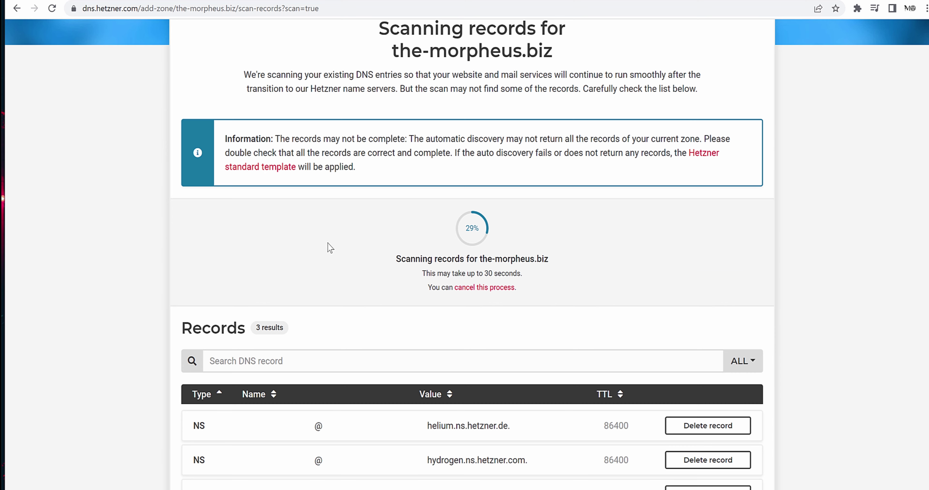
{"action": "scroll", "coordinate": [216, 281], "scroll_direction": "down", "scroll_amount": 5}
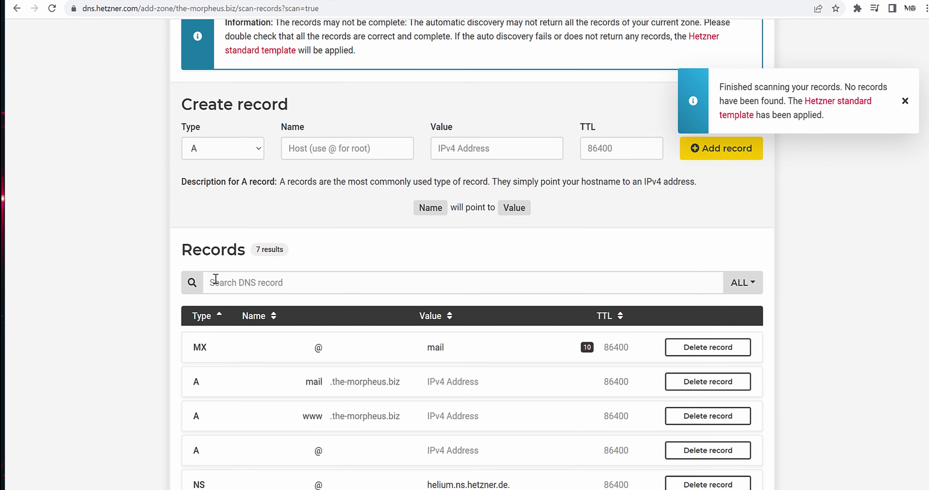
{"action": "scroll", "coordinate": [122, 202], "scroll_direction": "down", "scroll_amount": 2}
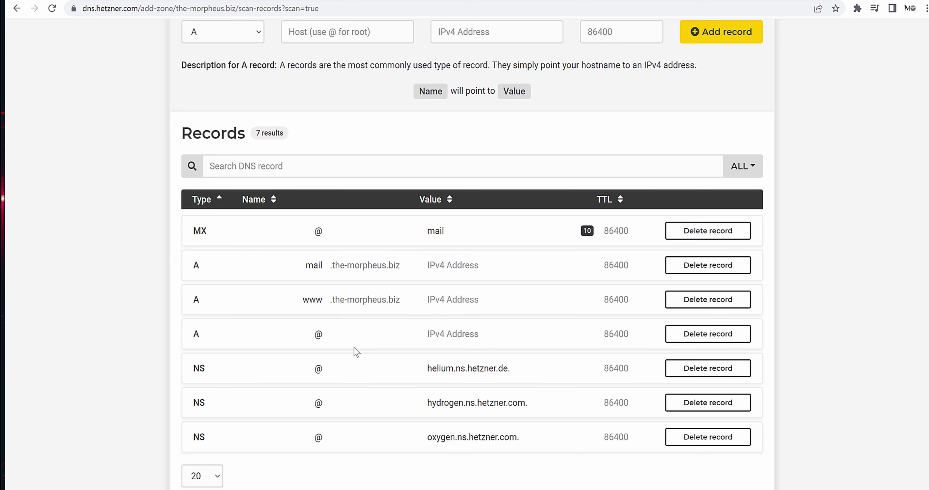
{"action": "scroll", "coordinate": [353, 350], "scroll_direction": "up", "scroll_amount": 3}
{"action": "scroll", "coordinate": [315, 286], "scroll_direction": "down", "scroll_amount": 5}
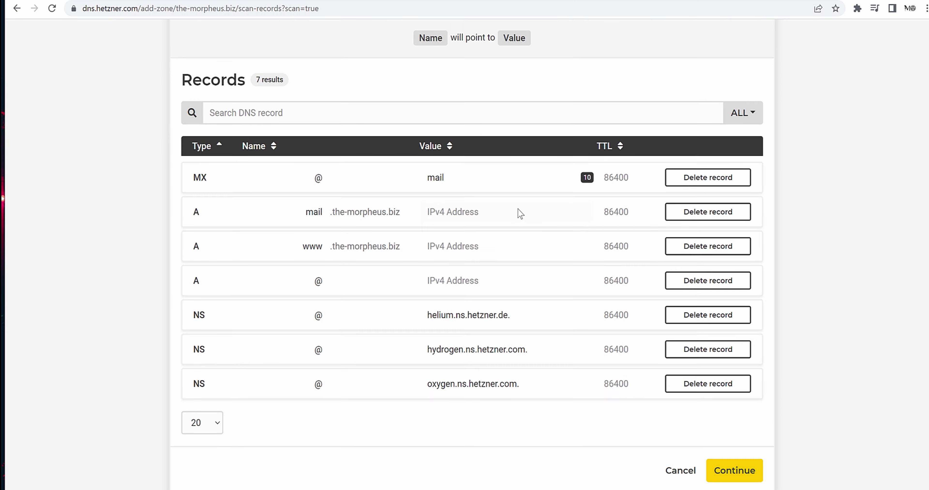
{"action": "scroll", "coordinate": [519, 212], "scroll_direction": "down", "scroll_amount": 2}
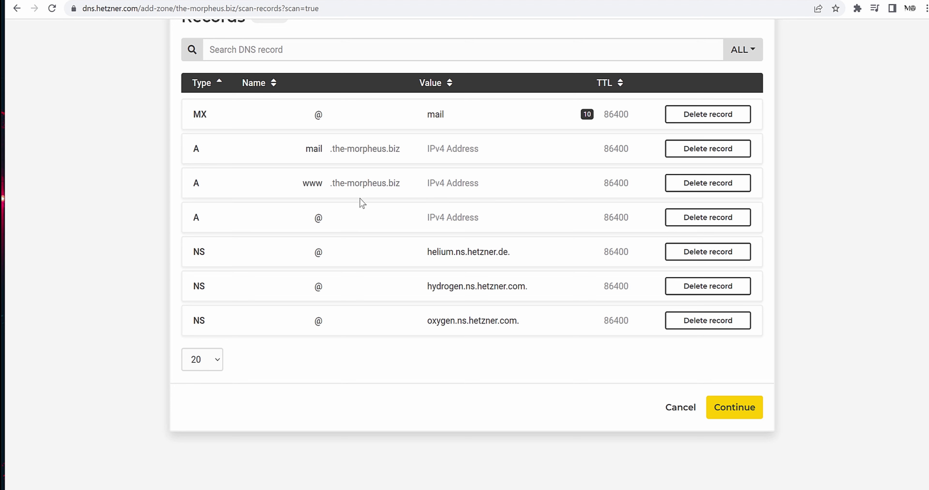
Step: Clear the host name of the www A record
{"action": "double_click", "coordinate": [306, 183]}
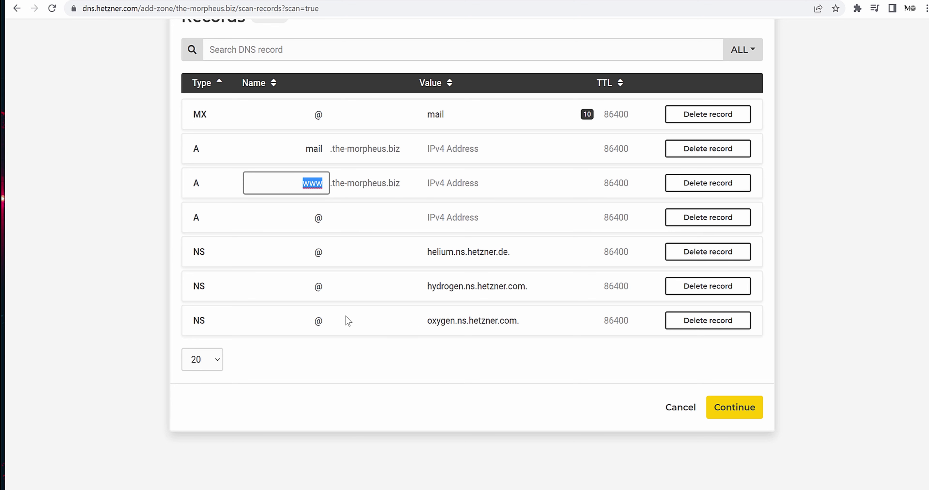
{"action": "key", "text": "BackSpace"}
{"action": "left_click", "coordinate": [820, 235]}
Step: Copy the server IP from the Proxmox address and enter 65.108.137.179 as the value of the mail and unnamed A records
{"action": "scroll", "coordinate": [597, 217], "scroll_direction": "up", "scroll_amount": 2}
{"action": "left_click", "coordinate": [485, 211]}
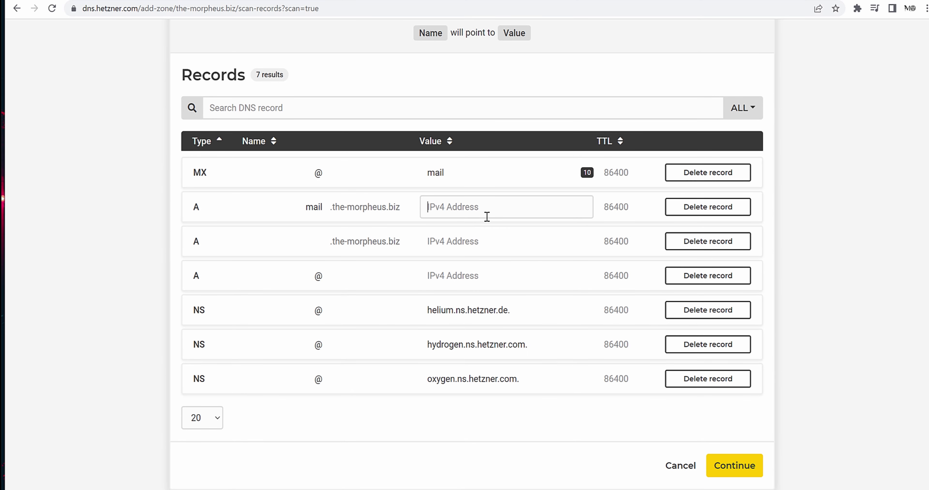
{"action": "scroll", "coordinate": [484, 216], "scroll_direction": "up", "scroll_amount": 3}
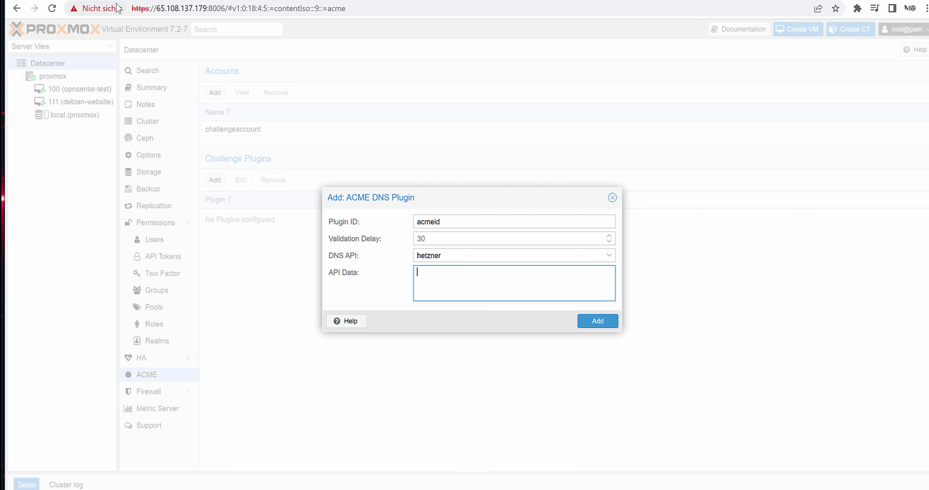
{"action": "left_click_drag", "start_coordinate": [156, 8], "coordinate": [207, 8]}
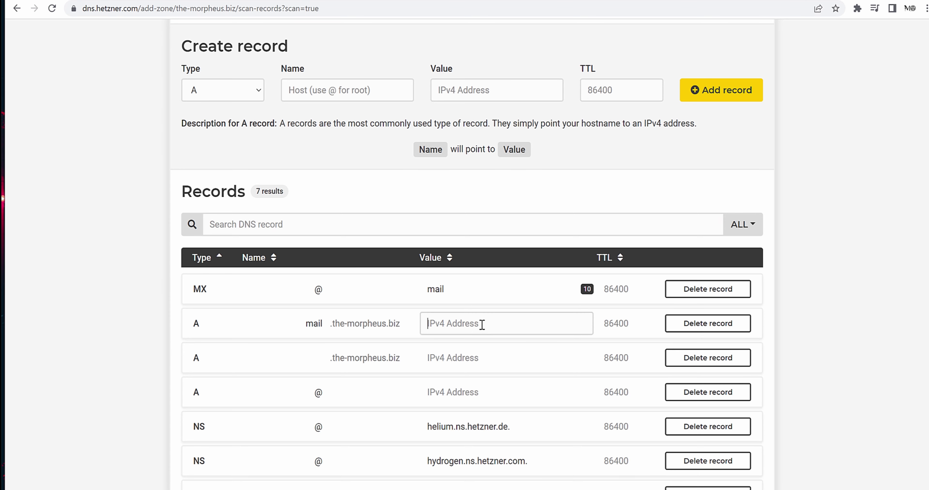
{"action": "type", "text": "65.108.137.179"}
{"action": "left_click", "coordinate": [478, 355]}
{"action": "type", "text": "65.108.137.179"}
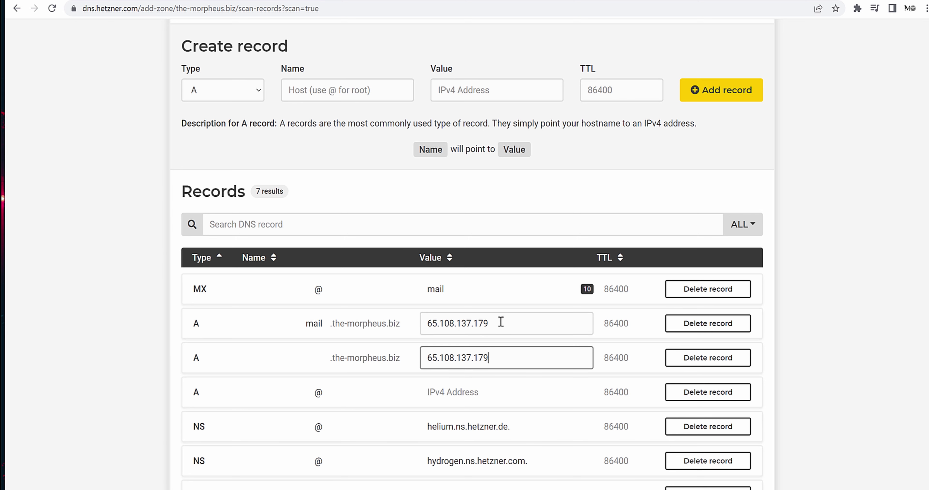
{"action": "left_click_drag", "start_coordinate": [491, 317], "coordinate": [421, 333]}
{"action": "key", "text": "ctrl+c"}
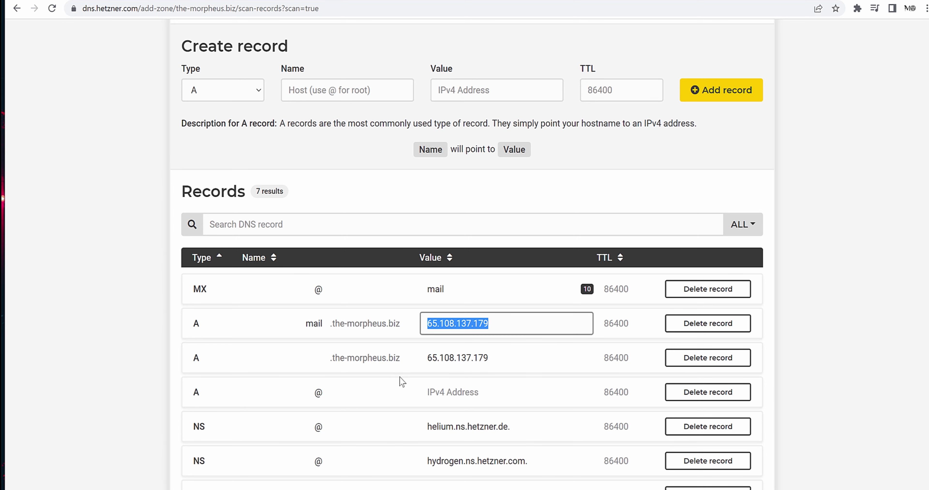
{"action": "key", "text": "BackSpace"}
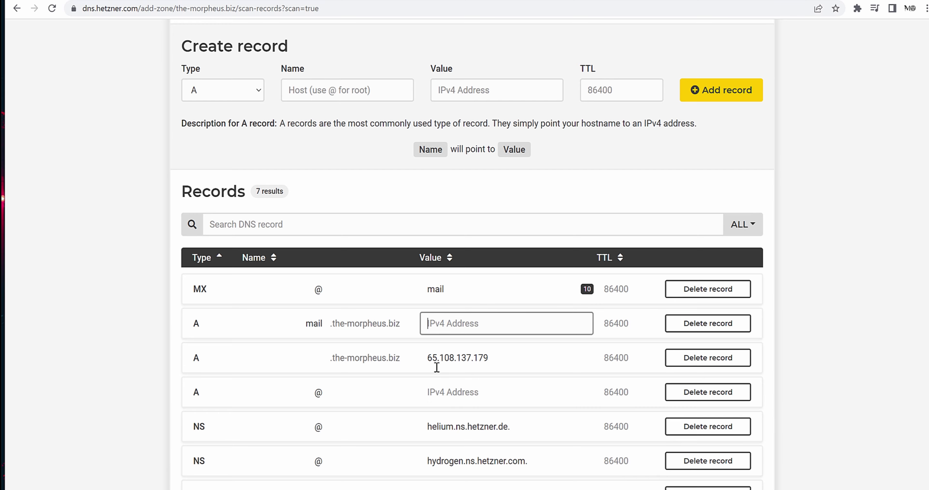
{"action": "scroll", "coordinate": [532, 230], "scroll_direction": "down", "scroll_amount": 5}
{"action": "scroll", "coordinate": [532, 229], "scroll_direction": "down", "scroll_amount": 1}
{"action": "left_click", "coordinate": [478, 162]}
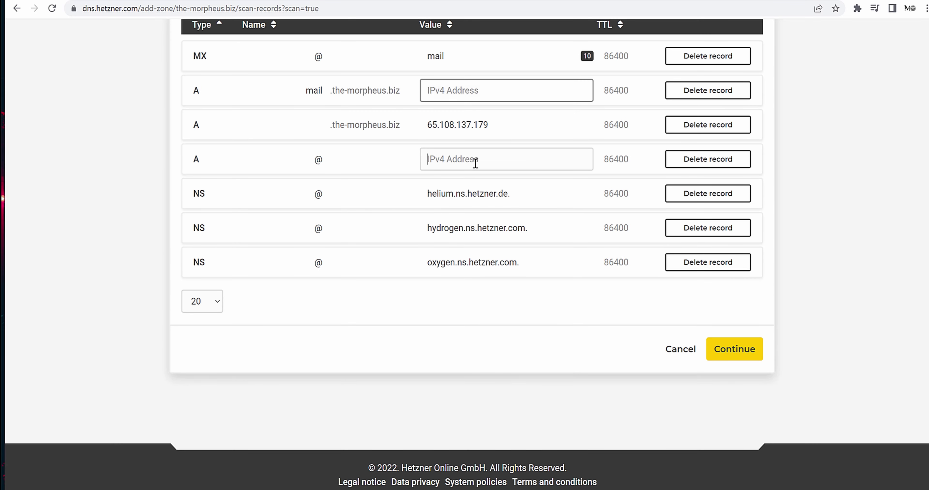
{"action": "key", "text": "ctrl+v"}
{"action": "left_click", "coordinate": [283, 124]}
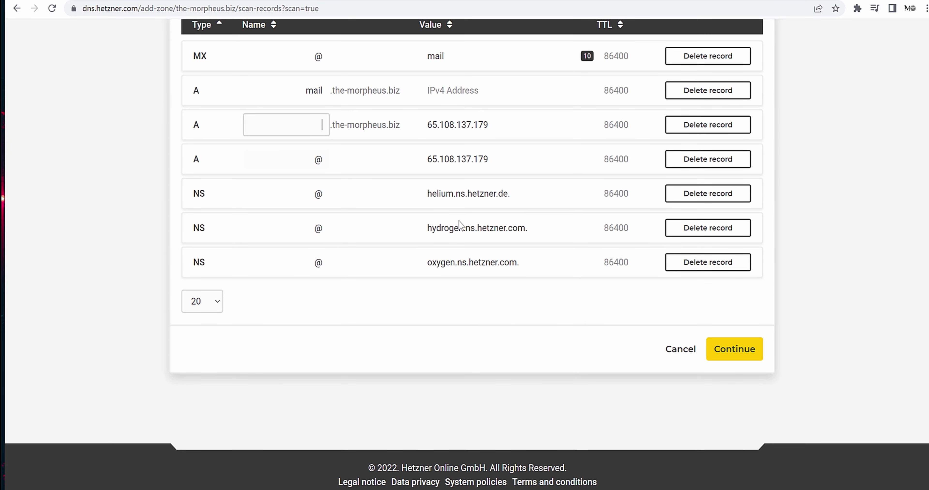
{"action": "type", "text": "www"}
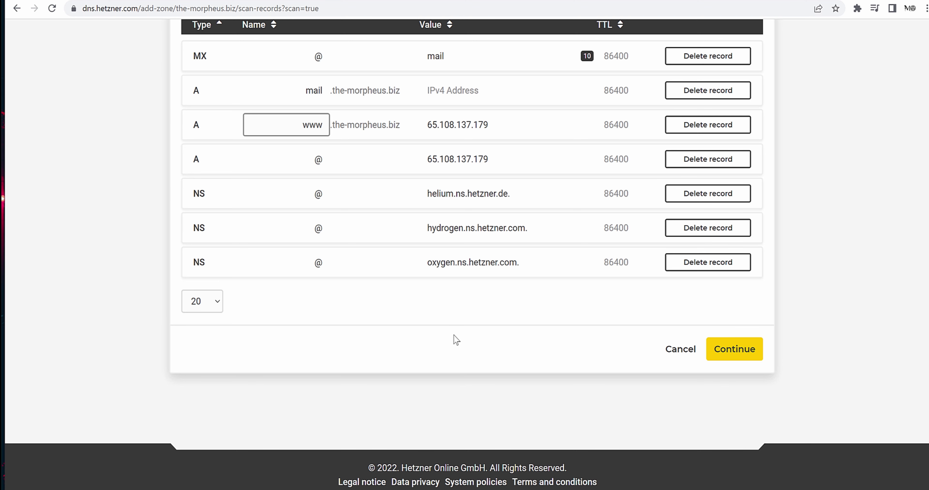
Step: Set the mail A record's value to 65.108.137.179, submit the records and finish the zone setup
{"action": "left_click", "coordinate": [484, 93]}
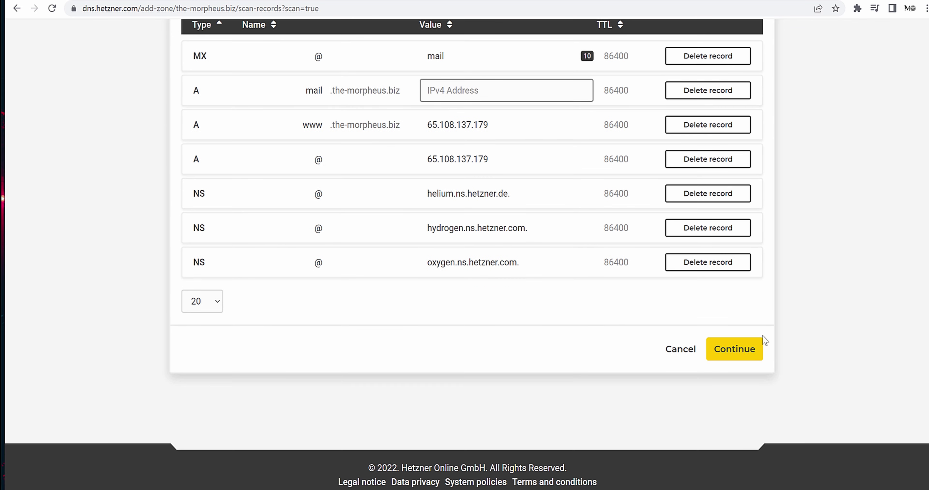
{"action": "left_click", "coordinate": [734, 348]}
{"action": "scroll", "coordinate": [813, 241], "scroll_direction": "up", "scroll_amount": 3}
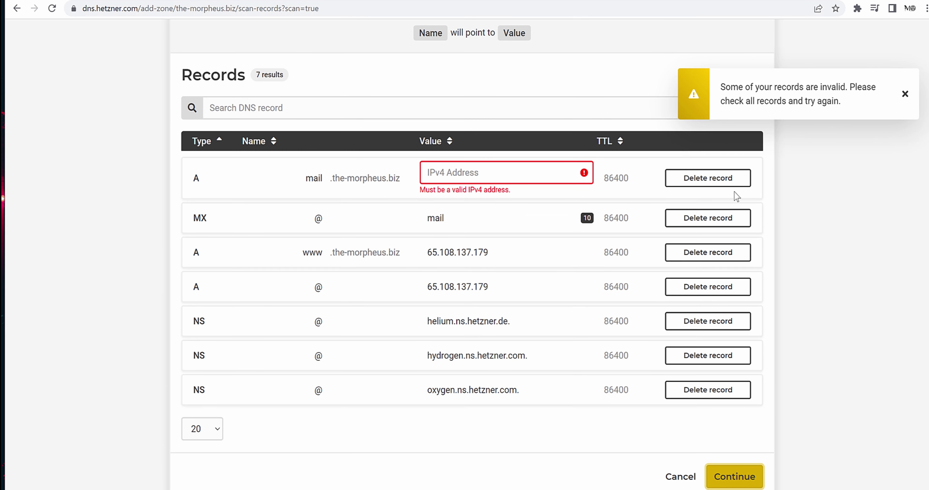
{"action": "left_click", "coordinate": [520, 176]}
{"action": "key", "text": "ctrl+v"}
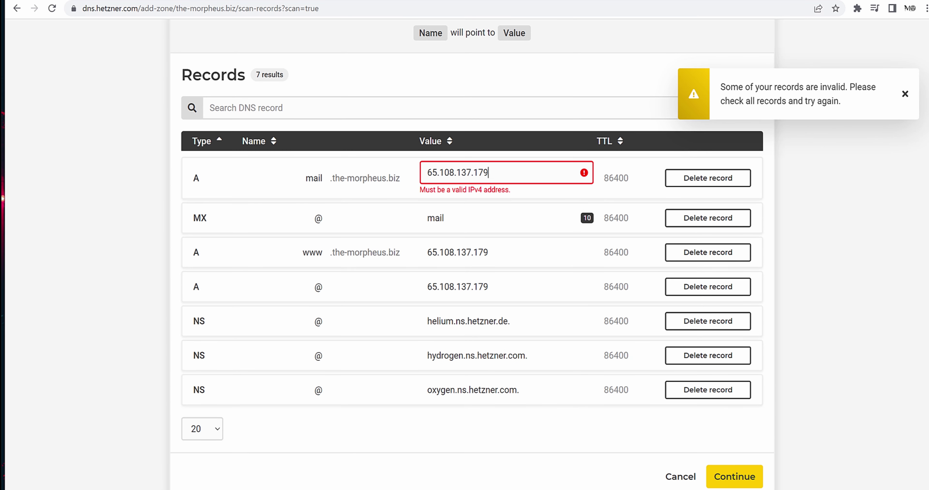
{"action": "scroll", "coordinate": [798, 389], "scroll_direction": "down", "scroll_amount": 2}
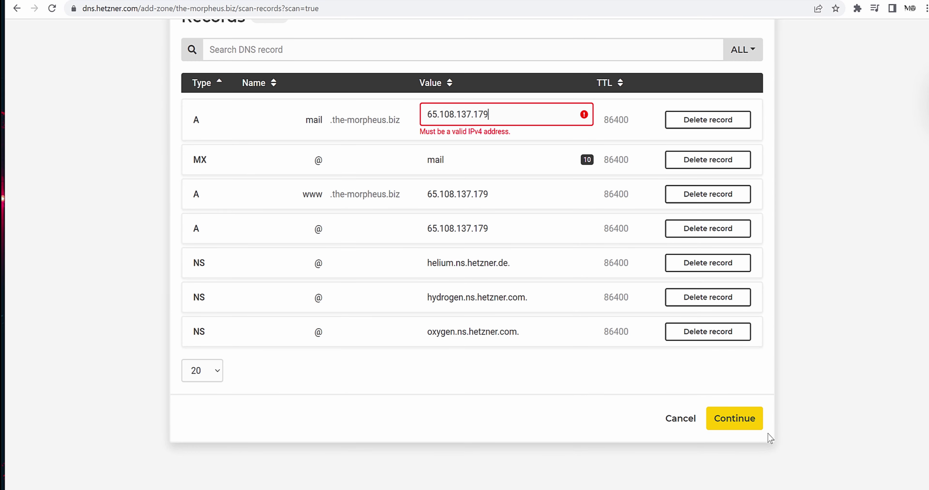
{"action": "key", "text": "Return"}
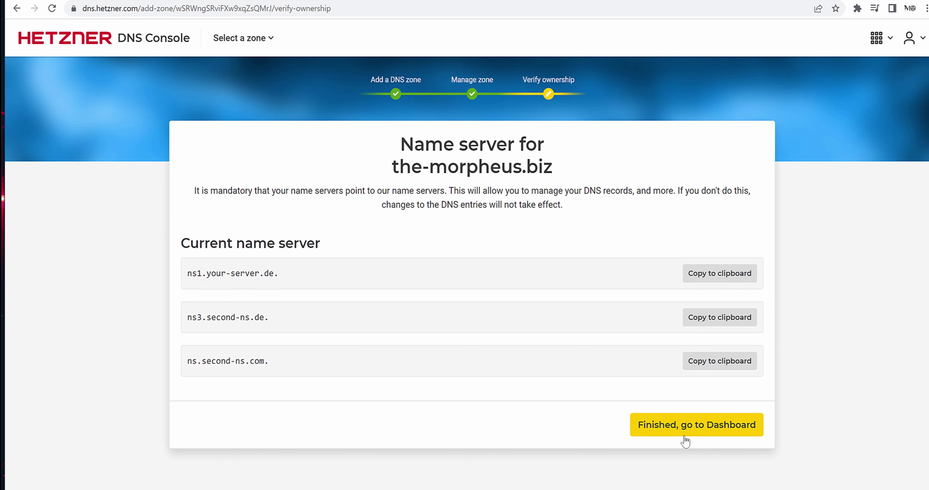
{"action": "left_click", "coordinate": [682, 433]}
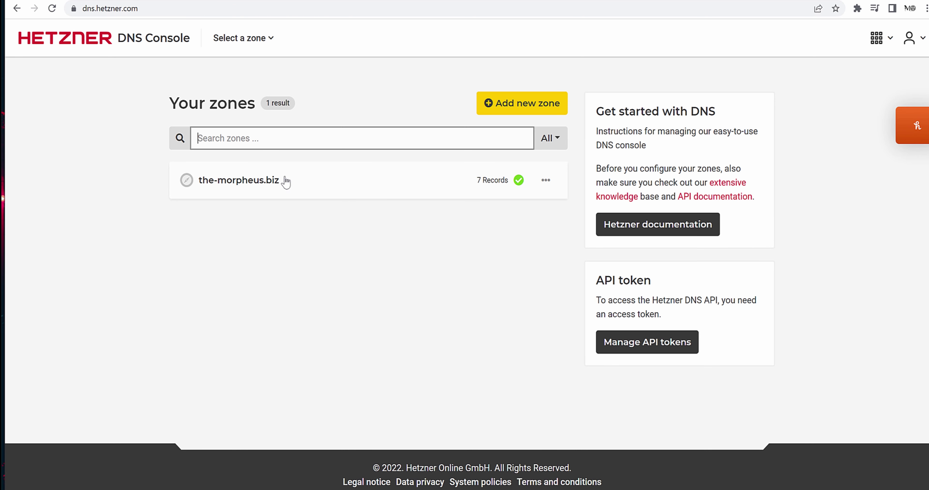
Step: Open the the-morpheus.biz zone and review its records, settings and name servers
{"action": "left_click", "coordinate": [546, 179]}
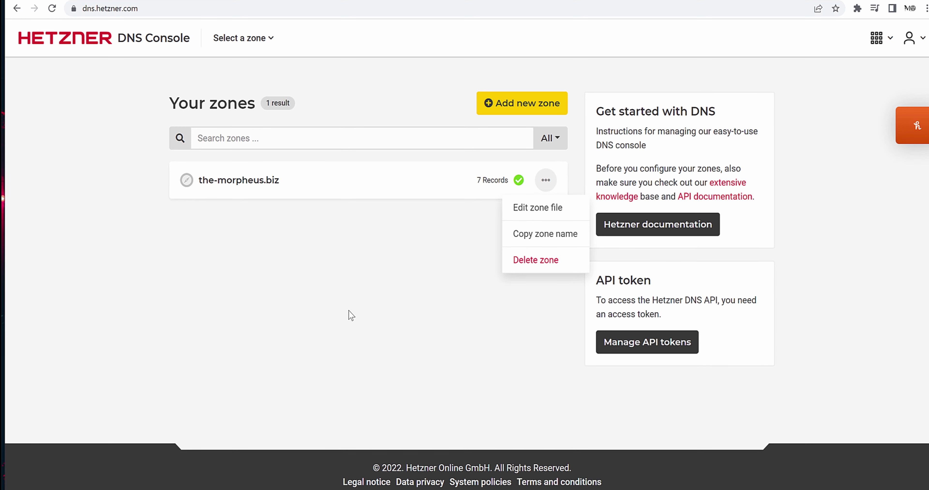
{"action": "left_click", "coordinate": [301, 195]}
{"action": "scroll", "coordinate": [375, 230], "scroll_direction": "down", "scroll_amount": 5}
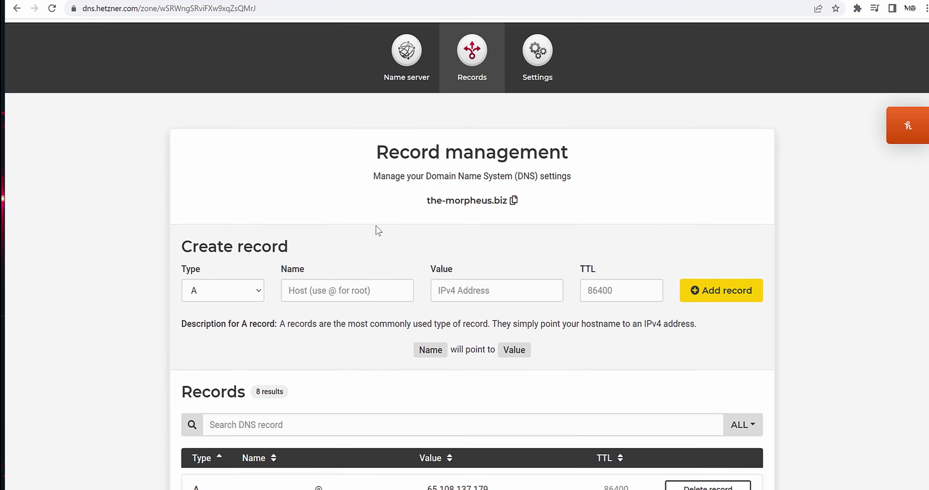
{"action": "scroll", "coordinate": [397, 217], "scroll_direction": "up", "scroll_amount": 5}
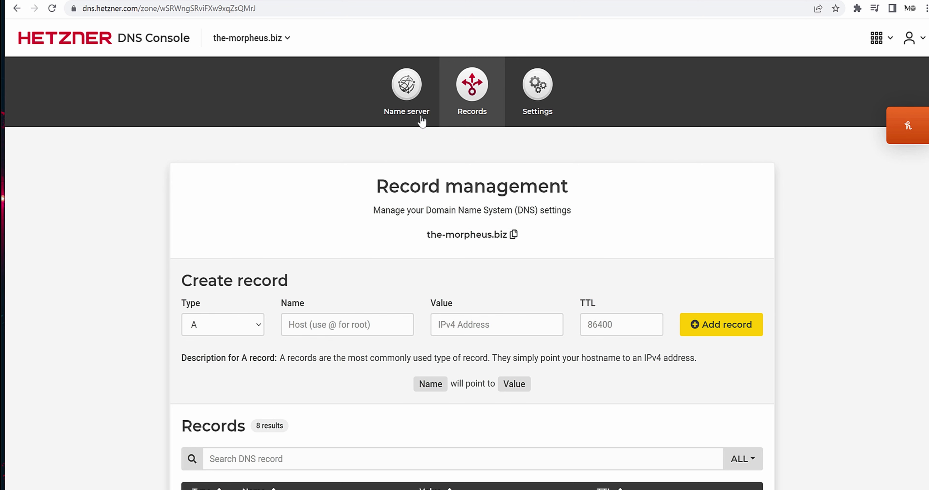
{"action": "left_click", "coordinate": [537, 87]}
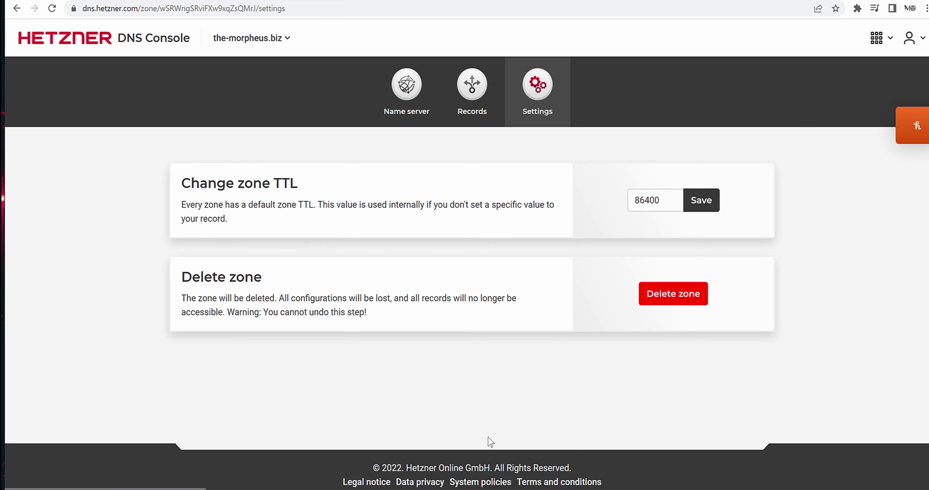
{"action": "left_click", "coordinate": [406, 87]}
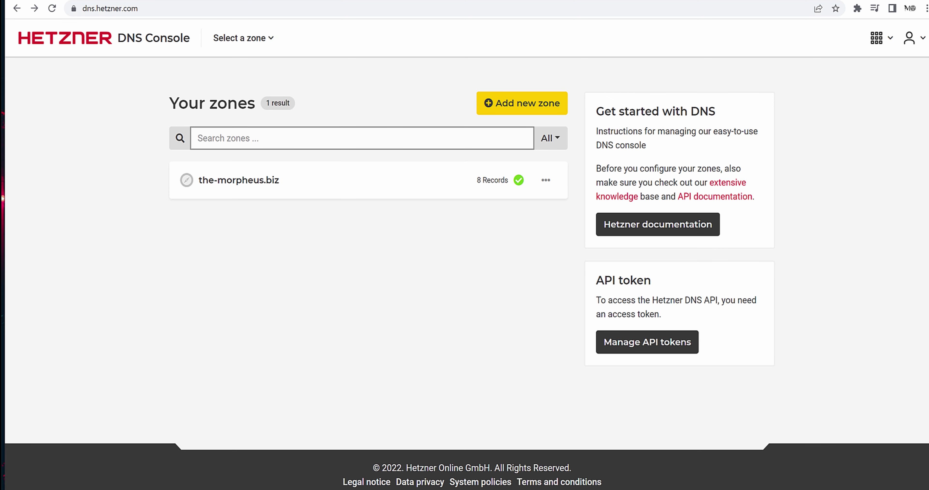
Step: Create a personal API access token named acmetoken, copy the generated token and confirm
{"action": "left_click", "coordinate": [678, 343]}
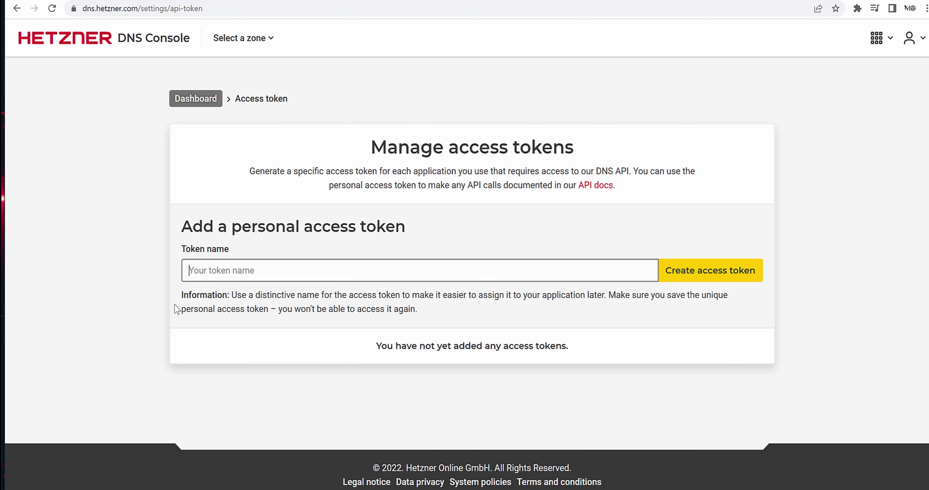
{"action": "type", "text": "challen"}
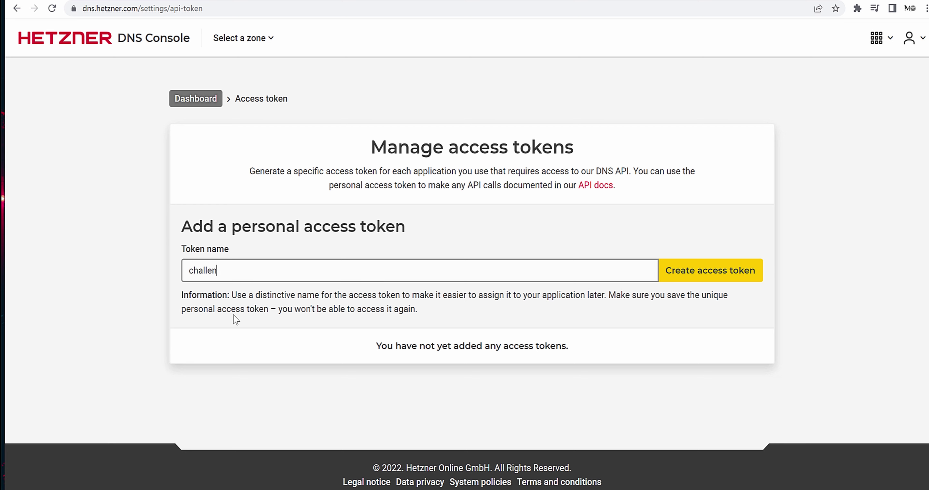
{"action": "type", "text": "ge"}
{"action": "key", "text": "ctrl+a"}
{"action": "type", "text": "acmetok"}
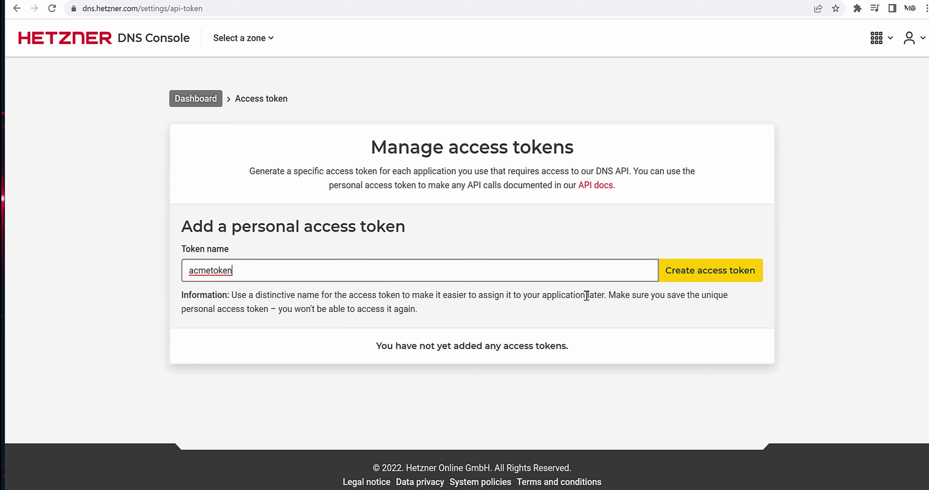
{"action": "left_click", "coordinate": [662, 271]}
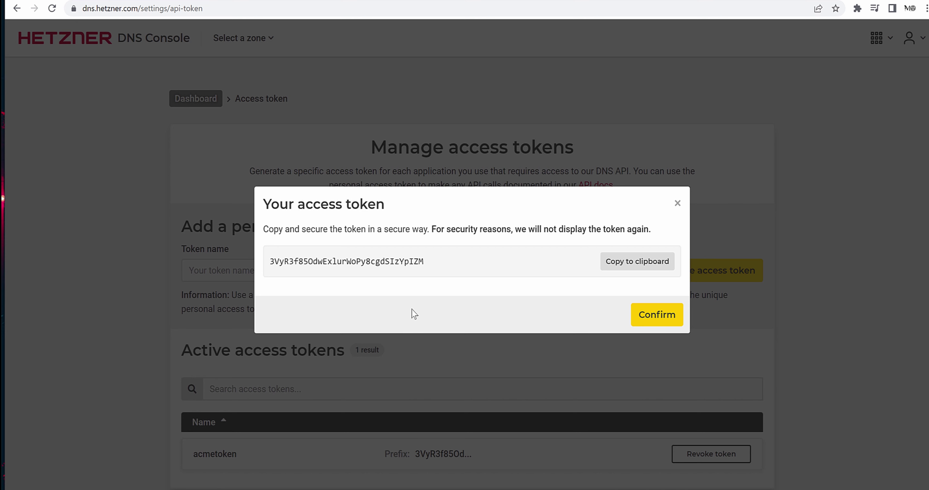
{"action": "left_click", "coordinate": [655, 266]}
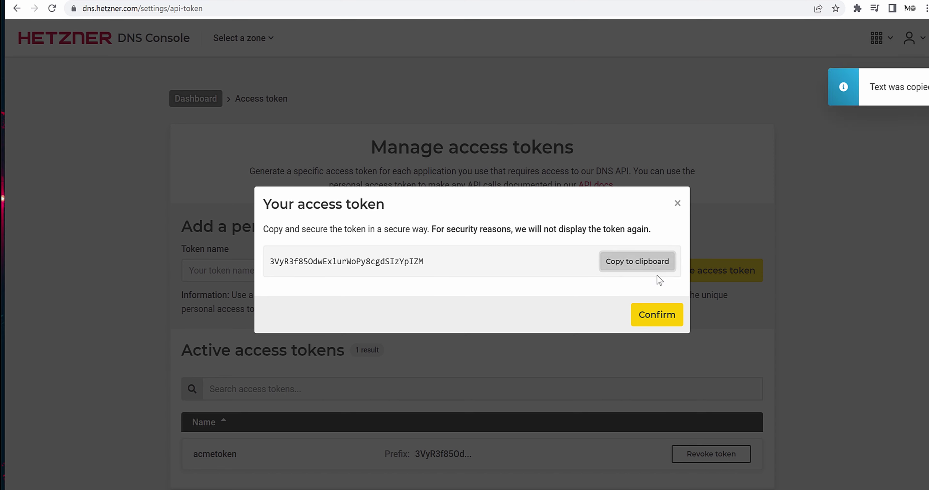
{"action": "left_click", "coordinate": [661, 316]}
{"action": "scroll", "coordinate": [505, 360], "scroll_direction": "down", "scroll_amount": 3}
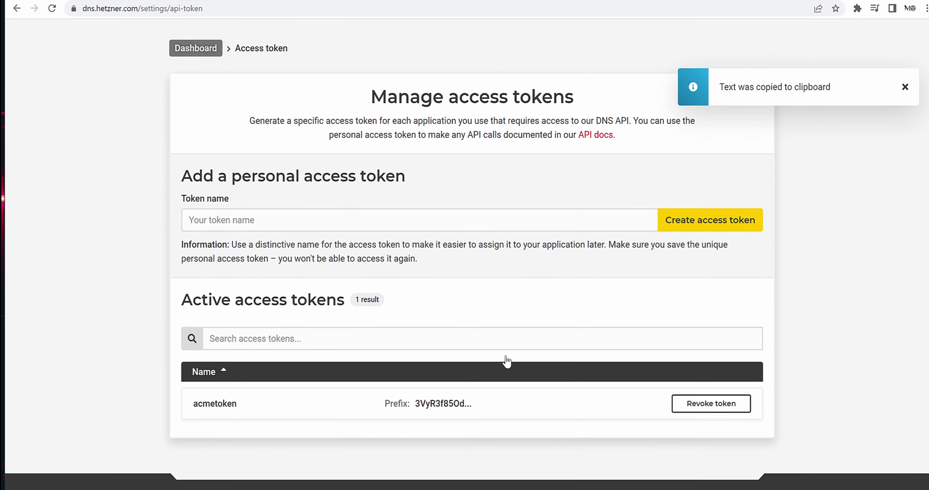
Step: Switch to Proxmox, paste the API token into the ACME DNS plugin's API data and add the plugin
{"action": "left_click", "coordinate": [70, 3]}
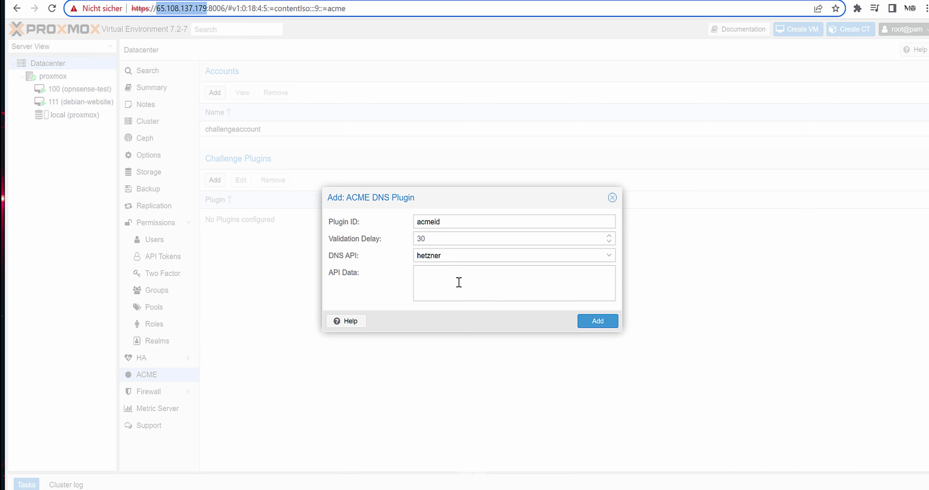
{"action": "left_click", "coordinate": [457, 294]}
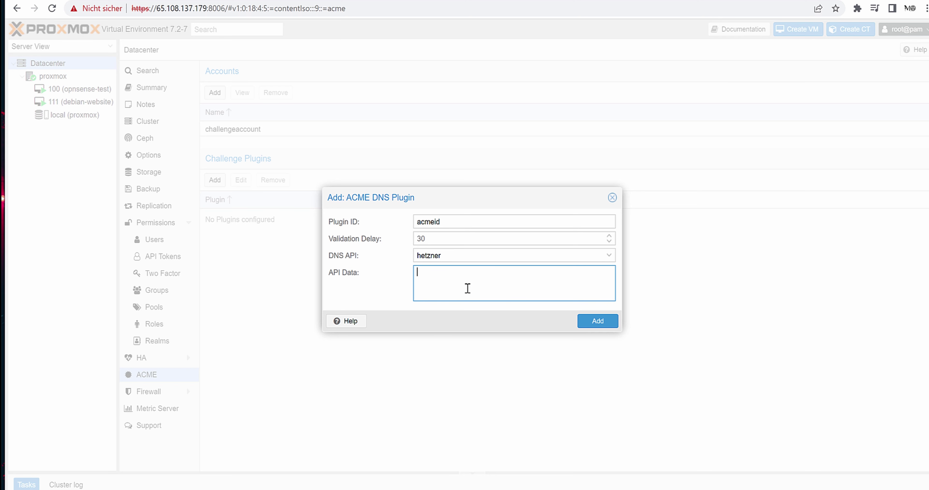
{"action": "key", "text": "ctrl+v"}
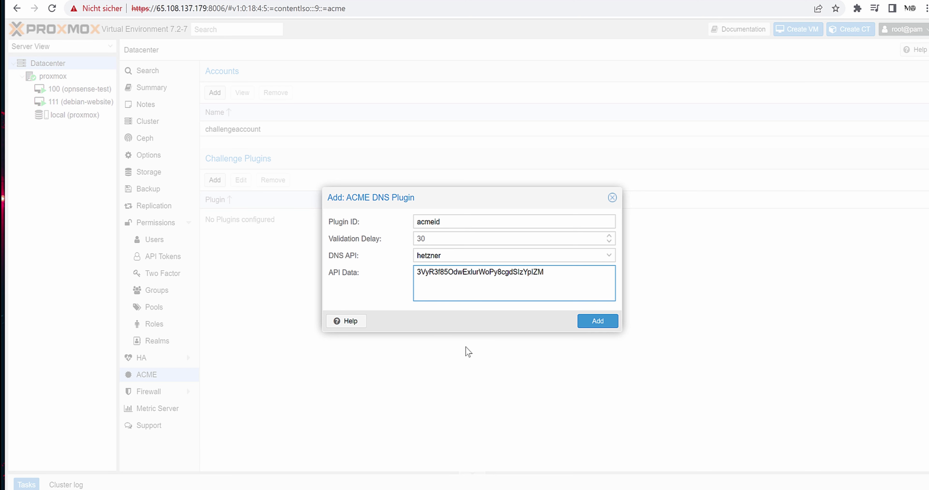
{"action": "key", "text": "Return"}
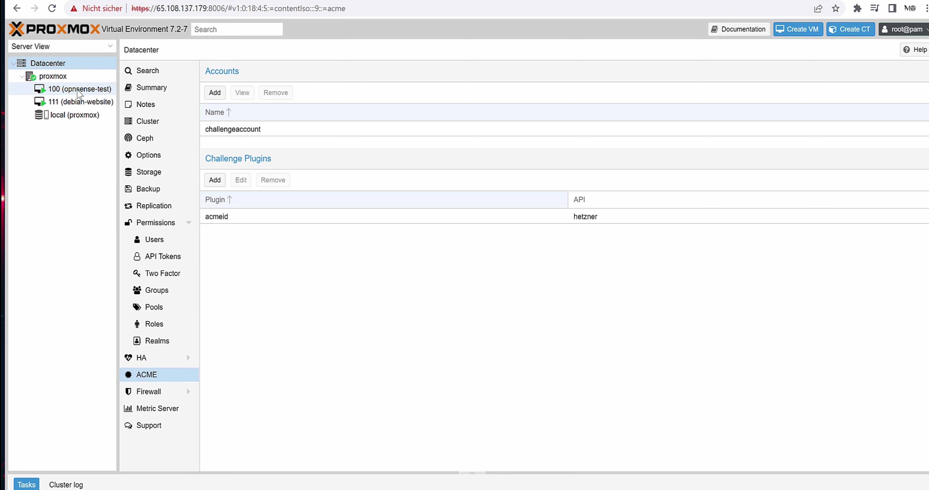
Step: In the proxmox node's certificates, add the ACME domain proxmox.the-morpheus.biz with challenge type DNS and plugin acmeid
{"action": "left_click", "coordinate": [67, 76]}
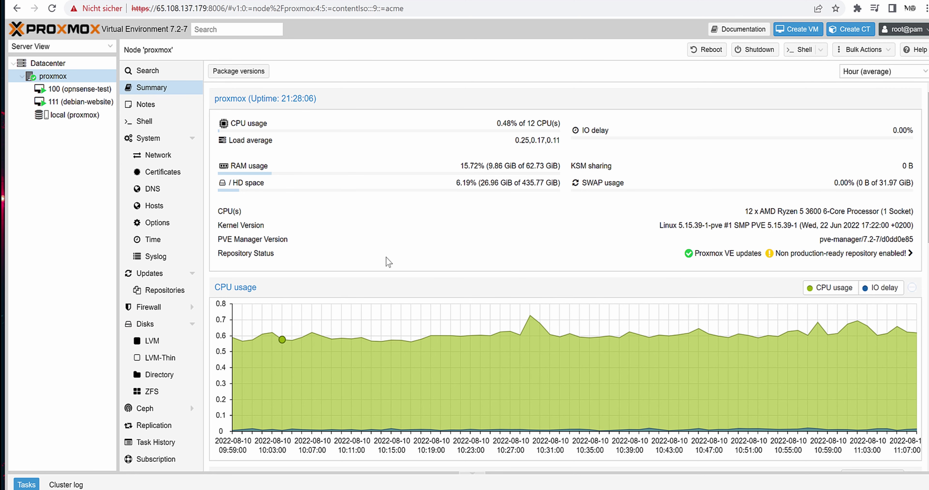
{"action": "left_click", "coordinate": [163, 173]}
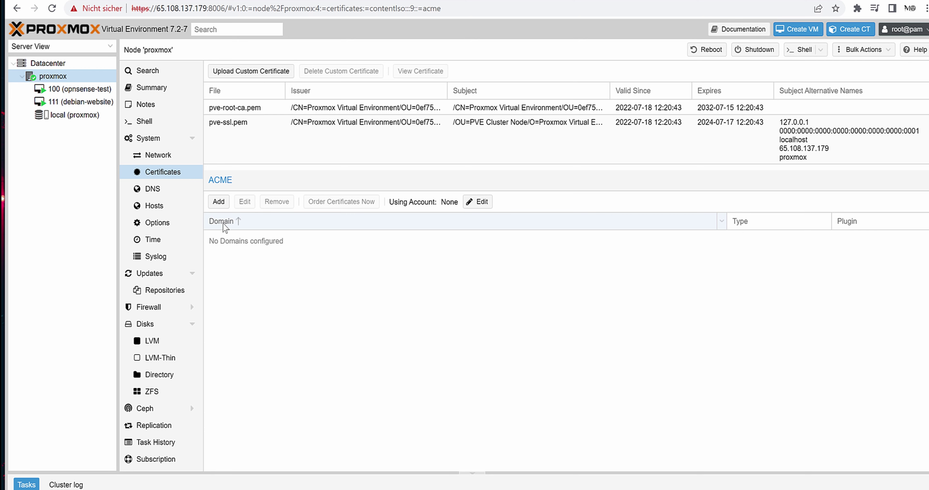
{"action": "left_click", "coordinate": [218, 201]}
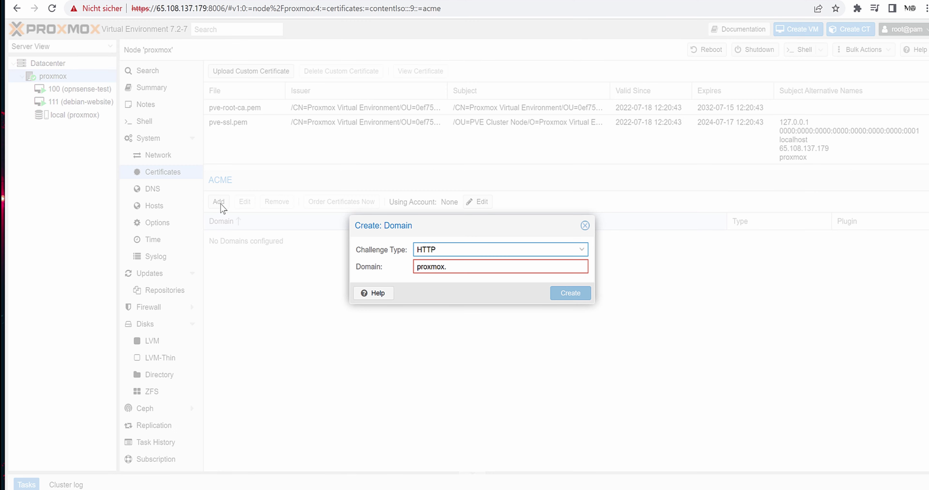
{"action": "left_click", "coordinate": [470, 249]}
{"action": "left_click", "coordinate": [449, 277]}
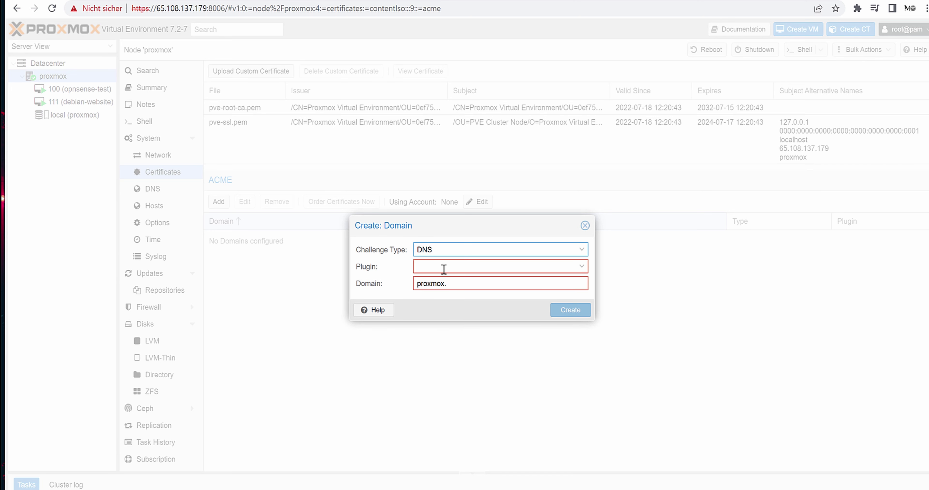
{"action": "left_click", "coordinate": [582, 266]}
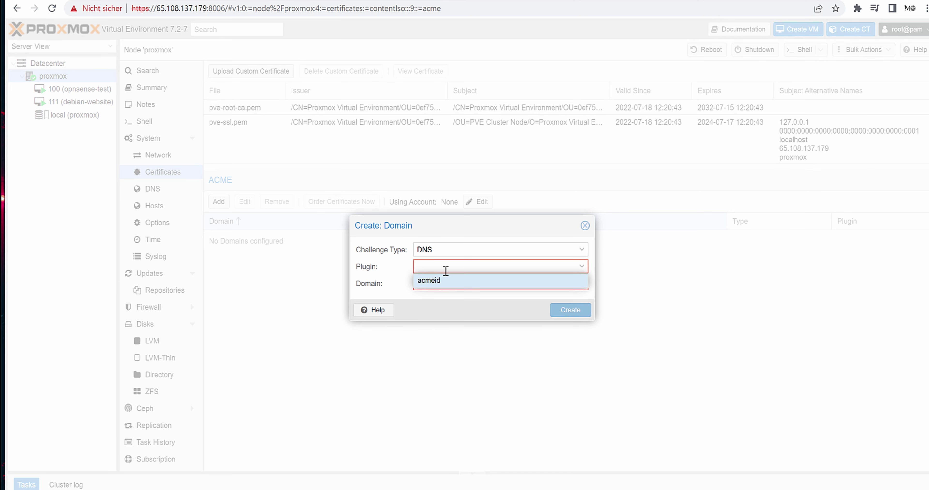
{"action": "left_click", "coordinate": [441, 280]}
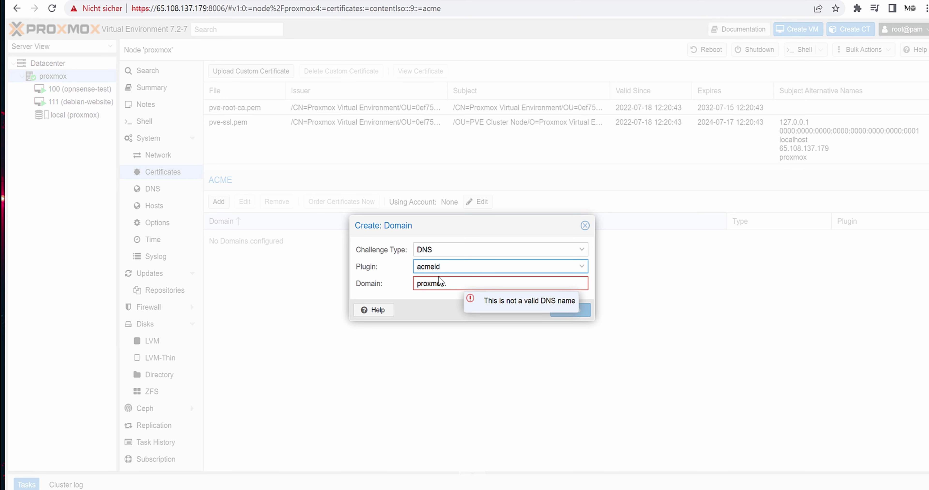
{"action": "left_click", "coordinate": [452, 287]}
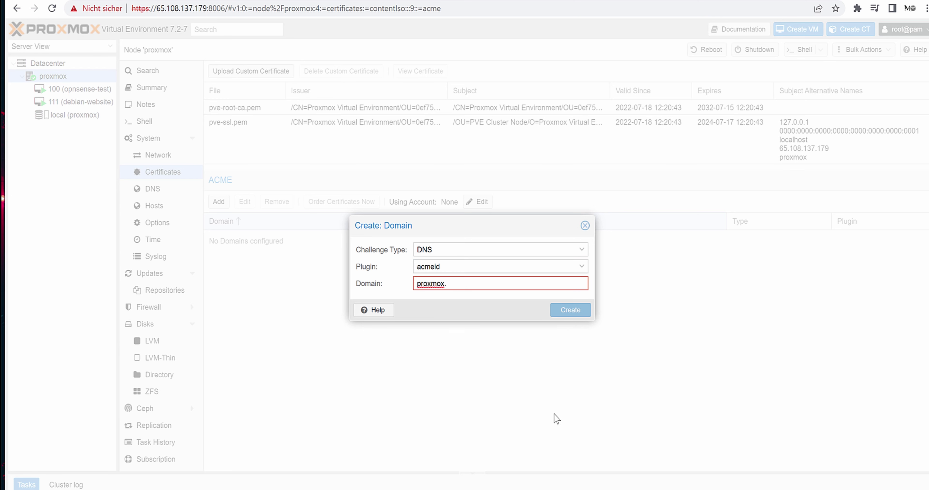
{"action": "type", "text": "the-m"}
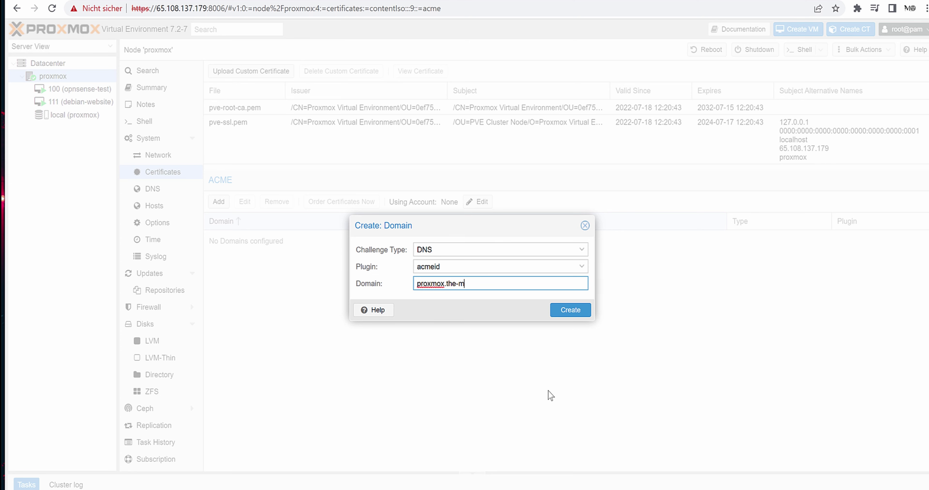
{"action": "type", "text": "orpheus.biz"}
{"action": "left_click", "coordinate": [579, 311]}
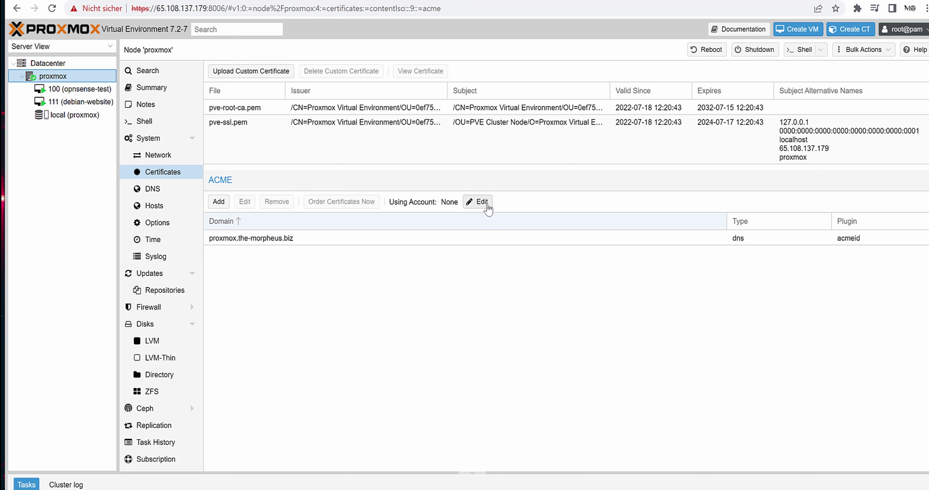
Step: Set the node's ACME account to challengeaccount and order the certificate
{"action": "left_click", "coordinate": [477, 201]}
{"action": "left_click", "coordinate": [527, 202]}
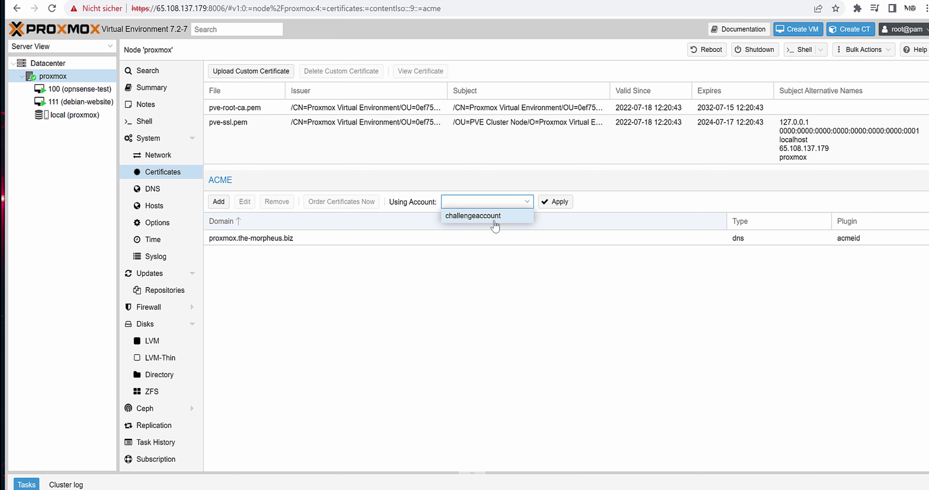
{"action": "left_click", "coordinate": [486, 215]}
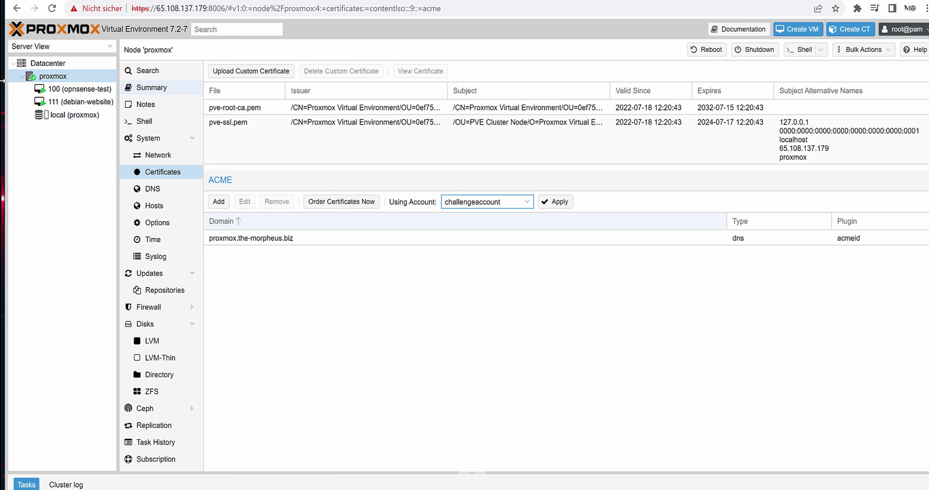
{"action": "left_click", "coordinate": [557, 202]}
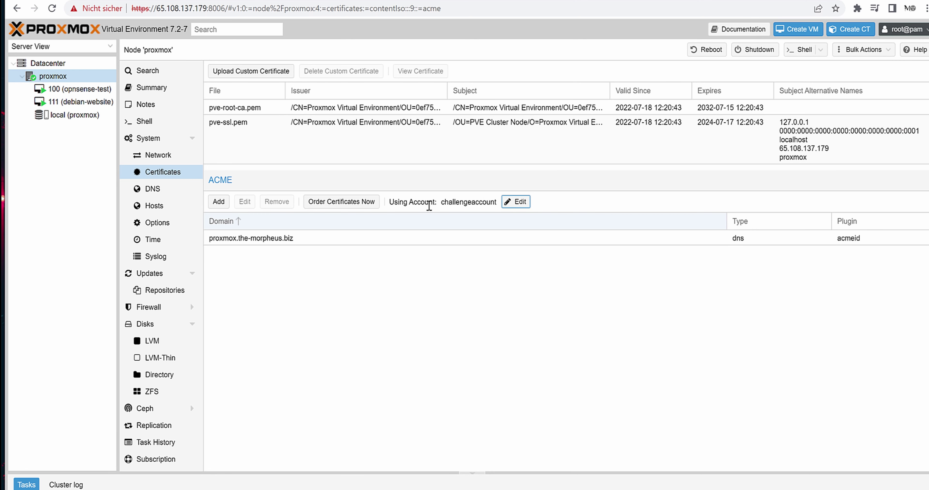
{"action": "left_click", "coordinate": [343, 206]}
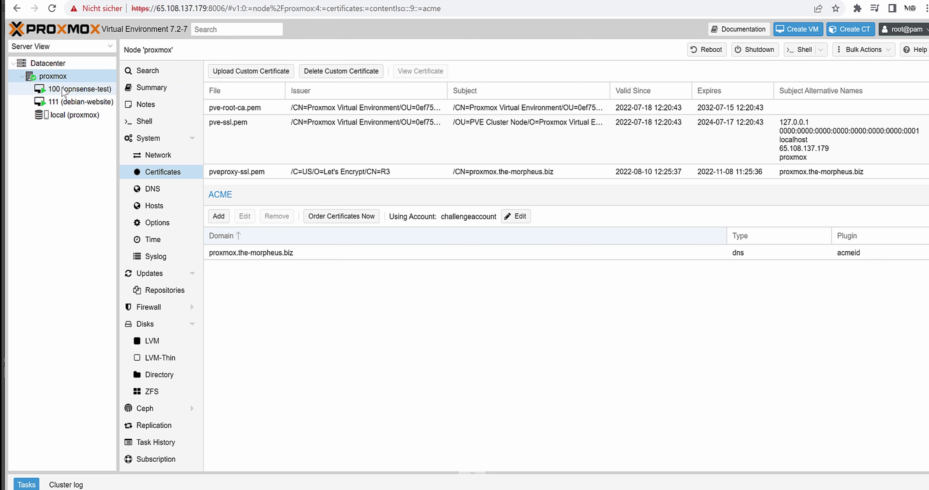
Step: Open the acmeid challenge plugin at datacenter level, examine the variable syntax of its API data and close it without changes
{"action": "left_click", "coordinate": [51, 68]}
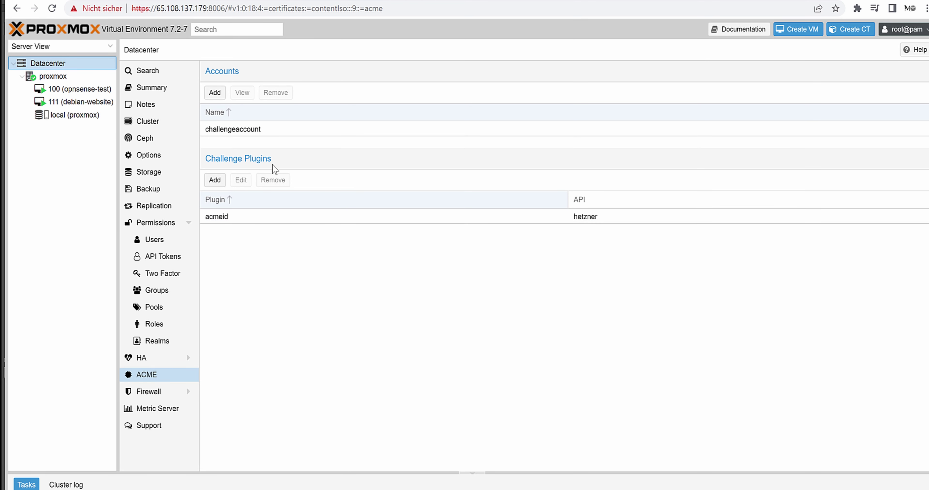
{"action": "left_click", "coordinate": [265, 216]}
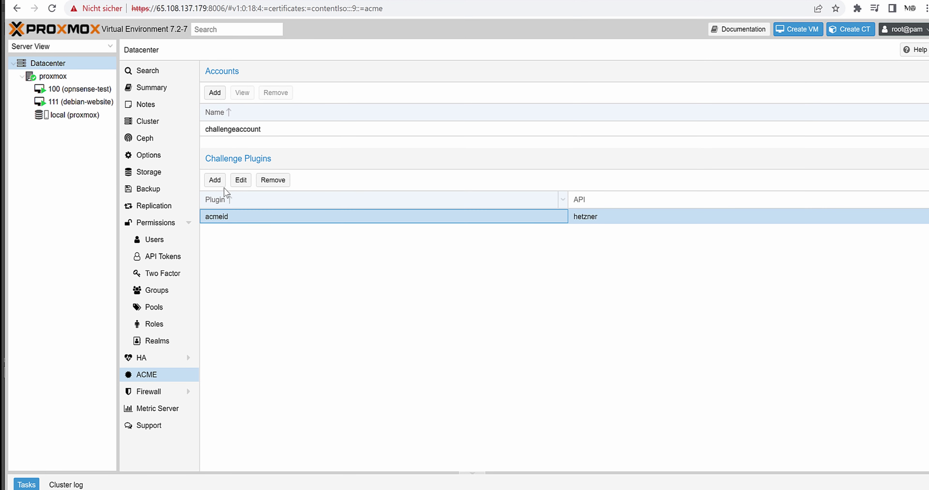
{"action": "left_click", "coordinate": [241, 180]}
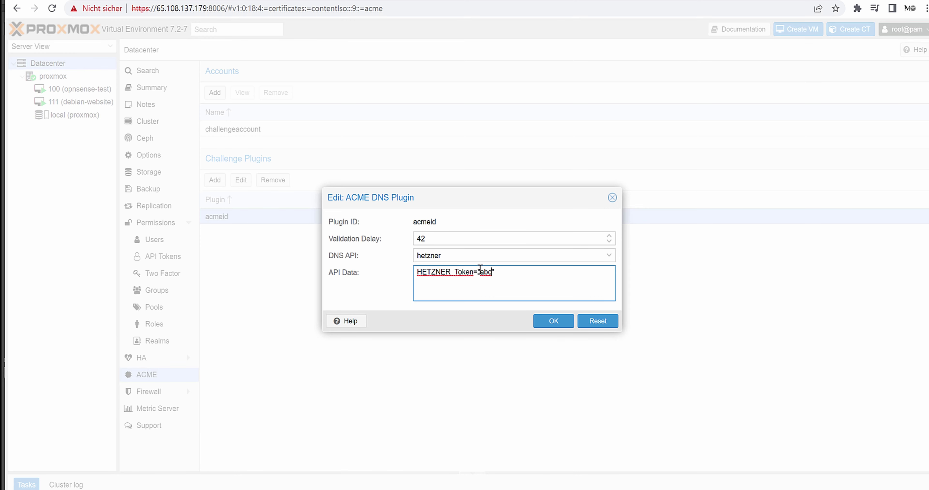
{"action": "left_click_drag", "start_coordinate": [480, 271], "coordinate": [489, 272]}
{"action": "left_click", "coordinate": [514, 281]}
{"action": "left_click_drag", "start_coordinate": [416, 274], "coordinate": [452, 277]}
{"action": "left_click", "coordinate": [455, 276]}
{"action": "left_click", "coordinate": [476, 284]}
{"action": "left_click_drag", "start_coordinate": [460, 274], "coordinate": [473, 275]}
{"action": "left_click", "coordinate": [474, 275]}
{"action": "left_click_drag", "start_coordinate": [455, 271], "coordinate": [450, 271]}
{"action": "left_click", "coordinate": [462, 294]}
{"action": "left_click", "coordinate": [612, 197]}
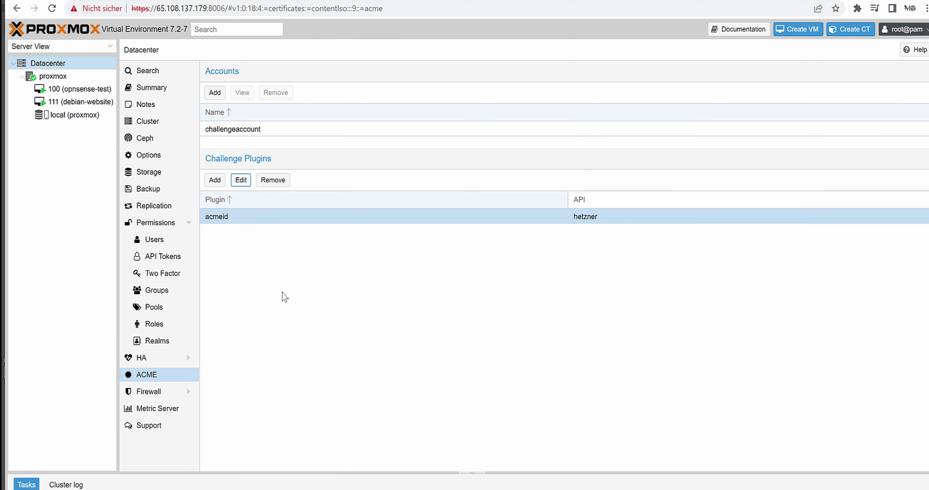
Step: Return to the proxmox node's certificates and check the configured ACME domain against the host in the browser address
{"action": "key", "text": "alt+Left"}
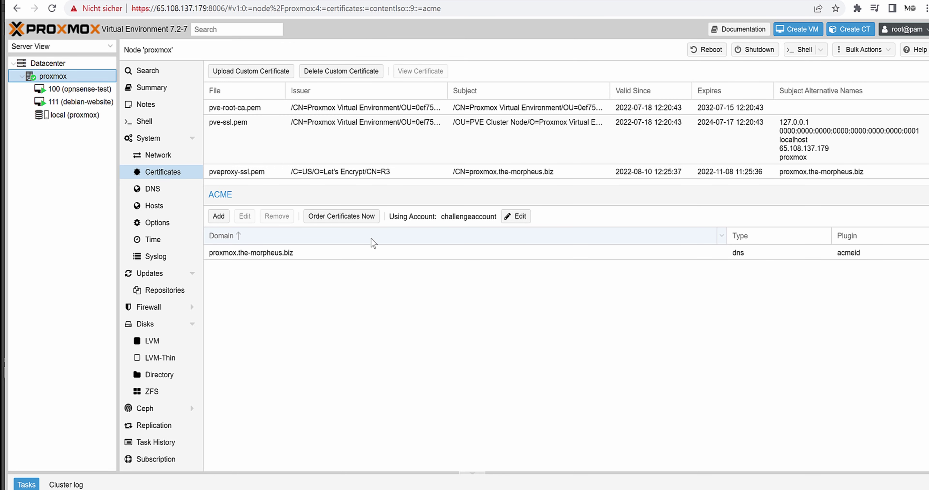
{"action": "left_click", "coordinate": [370, 251]}
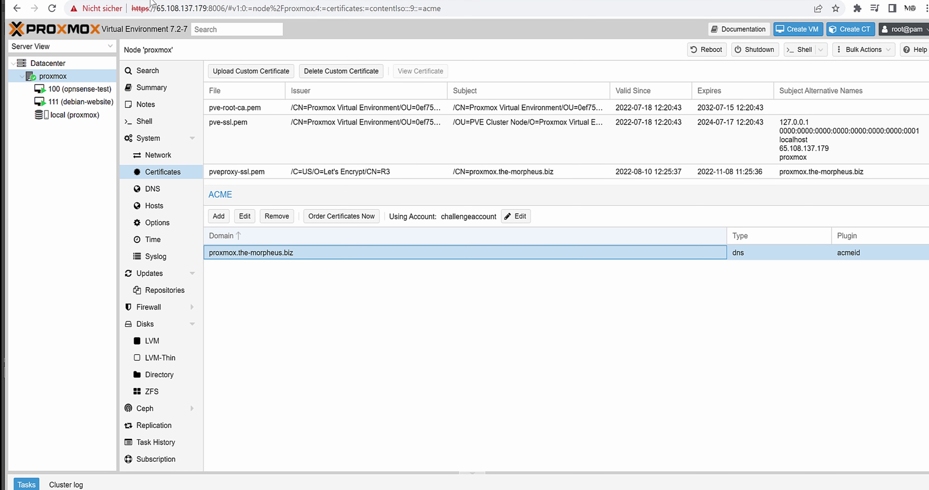
{"action": "left_click", "coordinate": [144, 9]}
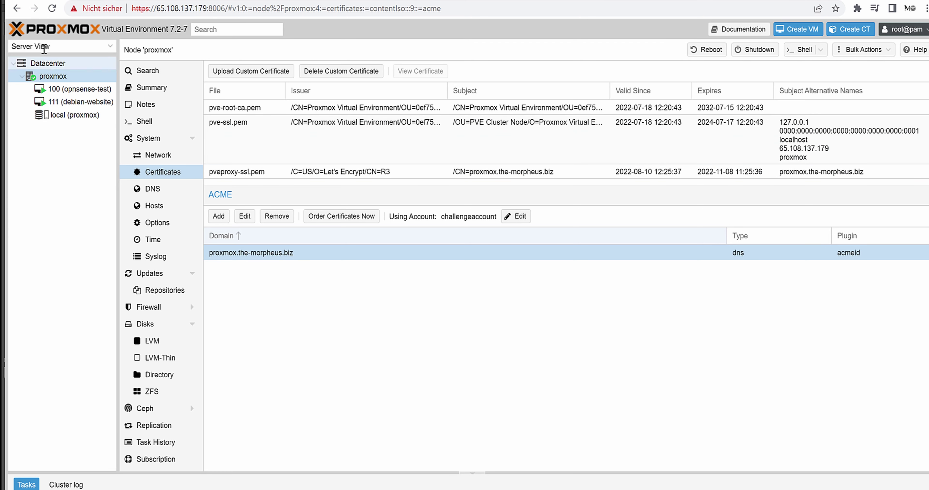
{"action": "left_click_drag", "start_coordinate": [156, 8], "coordinate": [207, 8]}
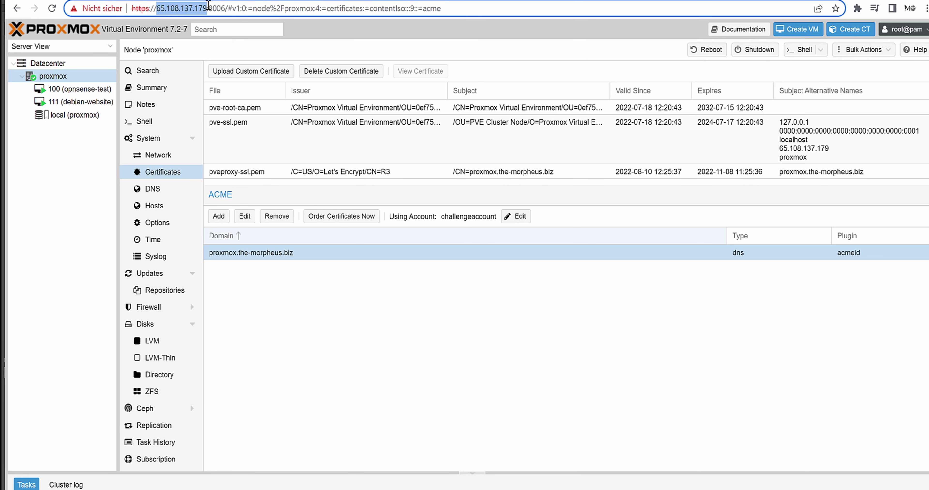
{"action": "left_click", "coordinate": [316, 278]}
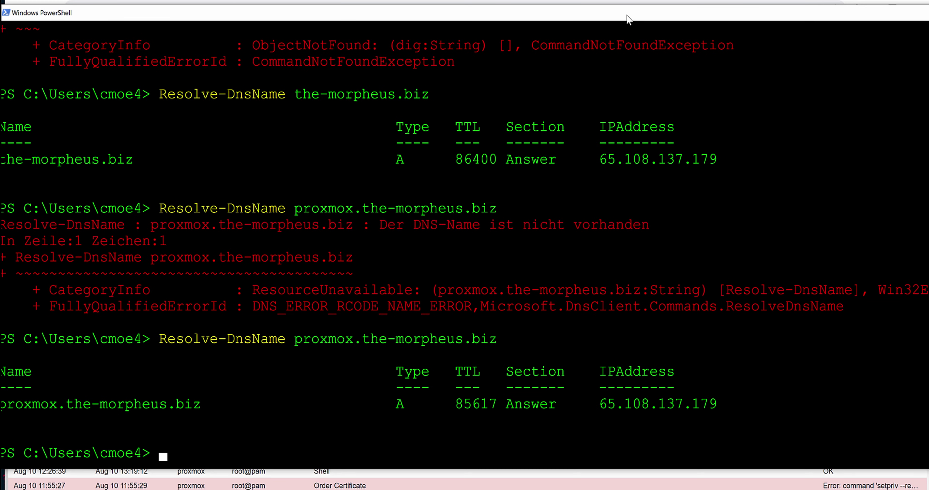
Step: Switch to PowerShell and examine the Resolve-DnsName output for the-morpheus.biz and proxmox.the-morpheus.biz
{"action": "scroll", "coordinate": [456, 352], "scroll_direction": "up", "scroll_amount": 4}
{"action": "scroll", "coordinate": [456, 351], "scroll_direction": "down", "scroll_amount": 3}
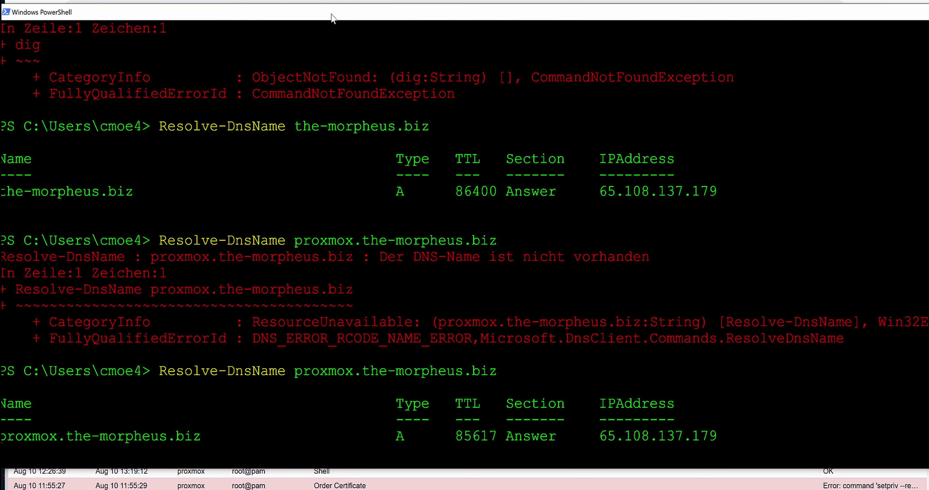
{"action": "left_click_drag", "start_coordinate": [334, 14], "coordinate": [349, 9]}
{"action": "left_click_drag", "start_coordinate": [176, 121], "coordinate": [301, 125]}
{"action": "scroll", "coordinate": [452, 130], "scroll_direction": "down", "scroll_amount": 1}
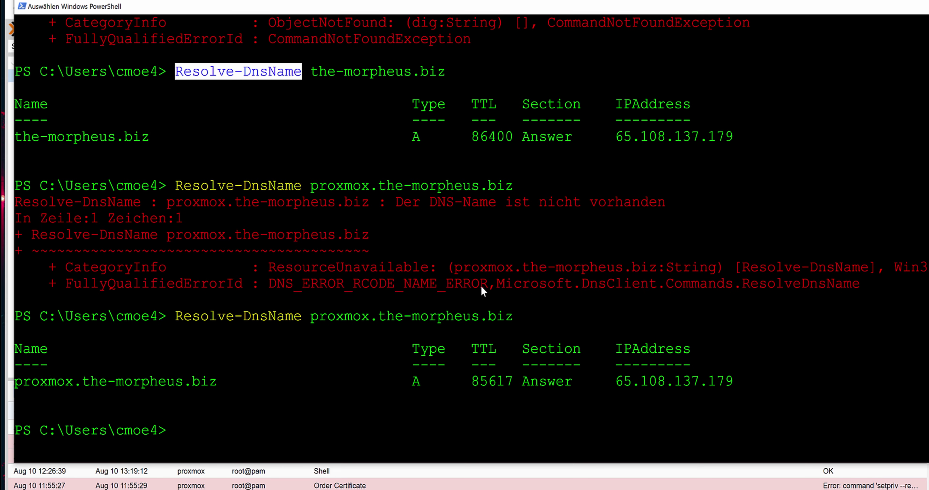
{"action": "left_click_drag", "start_coordinate": [310, 318], "coordinate": [512, 319]}
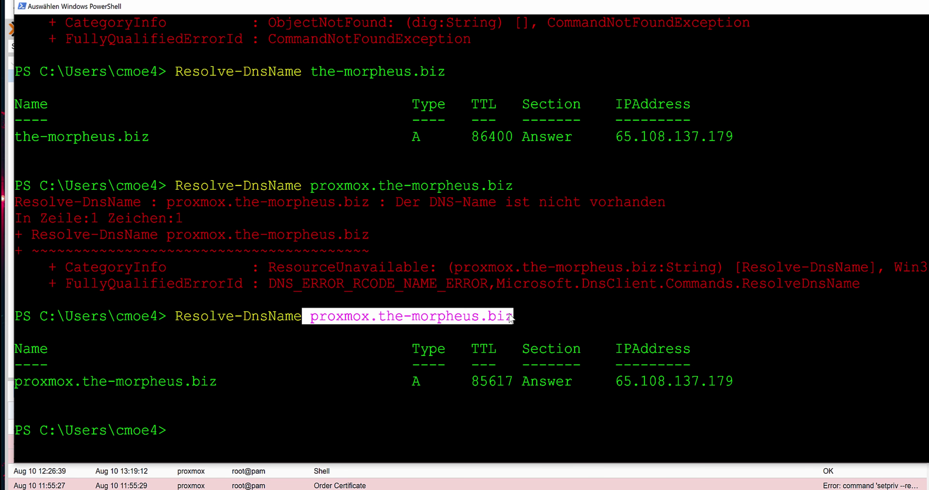
{"action": "left_click_drag", "start_coordinate": [373, 201], "coordinate": [505, 218]}
{"action": "left_click_drag", "start_coordinate": [735, 386], "coordinate": [301, 382]}
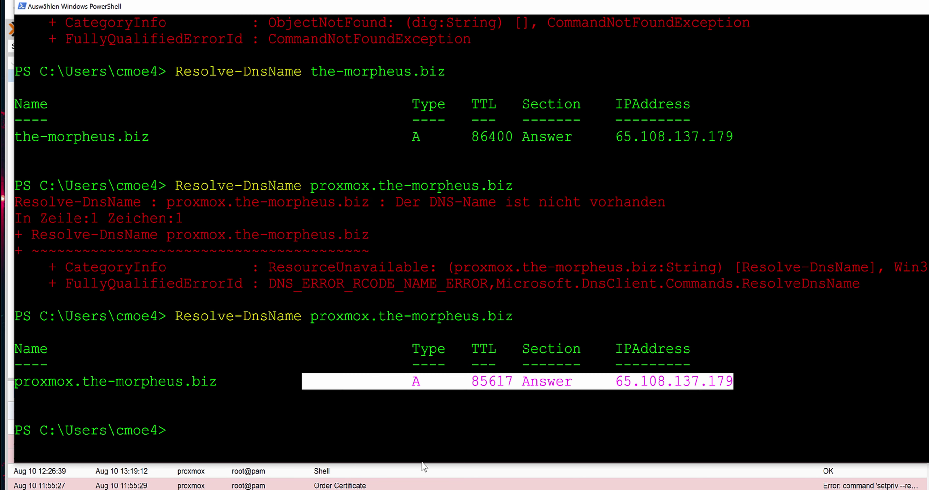
{"action": "left_click", "coordinate": [492, 413]}
Step: Switch back to Proxmox in the browser and check the domain name and port in its address
{"action": "key", "text": "alt+Tab"}
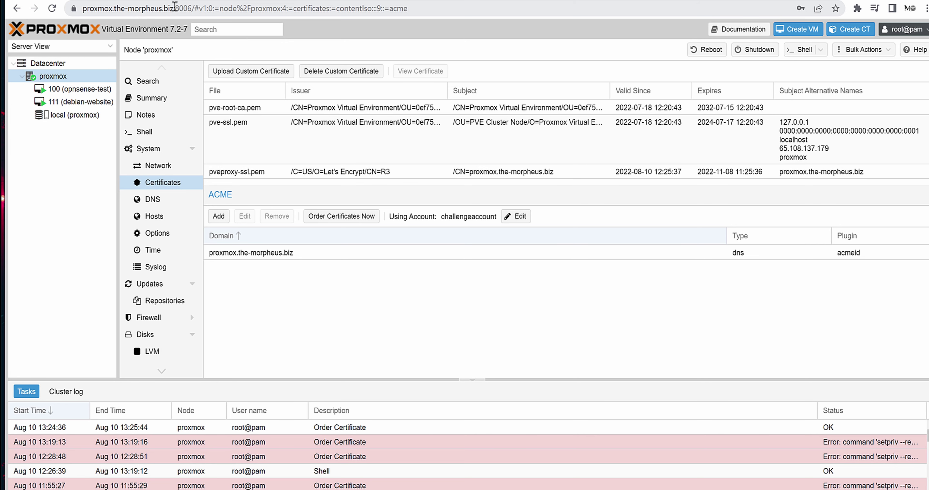
{"action": "left_click_drag", "start_coordinate": [170, 8], "coordinate": [193, 7]}
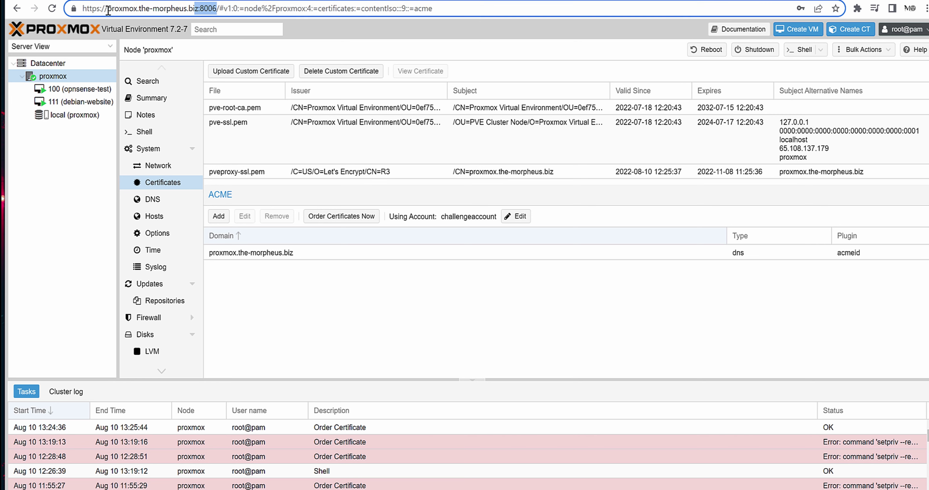
{"action": "left_click", "coordinate": [334, 299]}
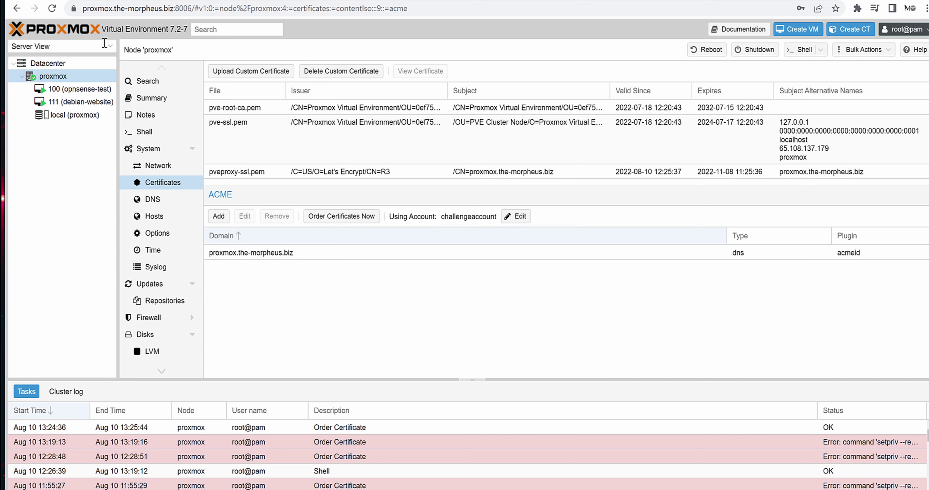